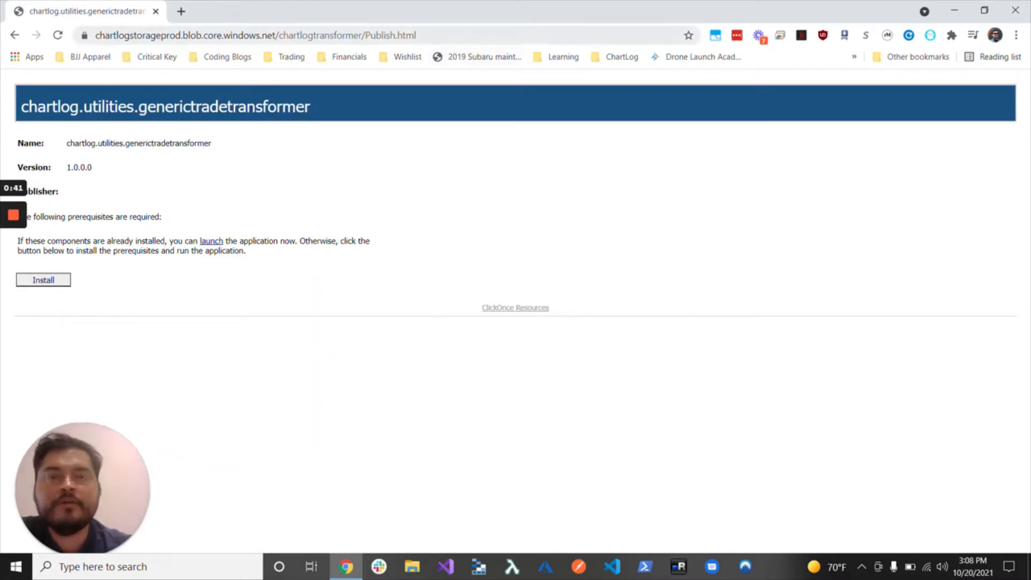
- Download the setup file for chartlog.utilities.generictradetransformer from its publish page and launch it
{"action": "left_click", "coordinate": [430, 35]}
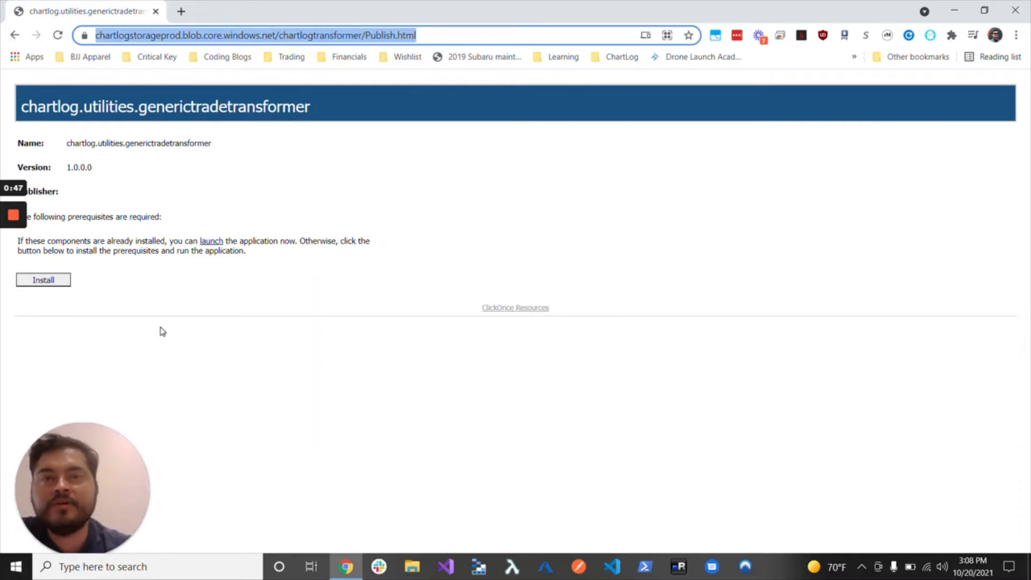
{"action": "left_click", "coordinate": [51, 283]}
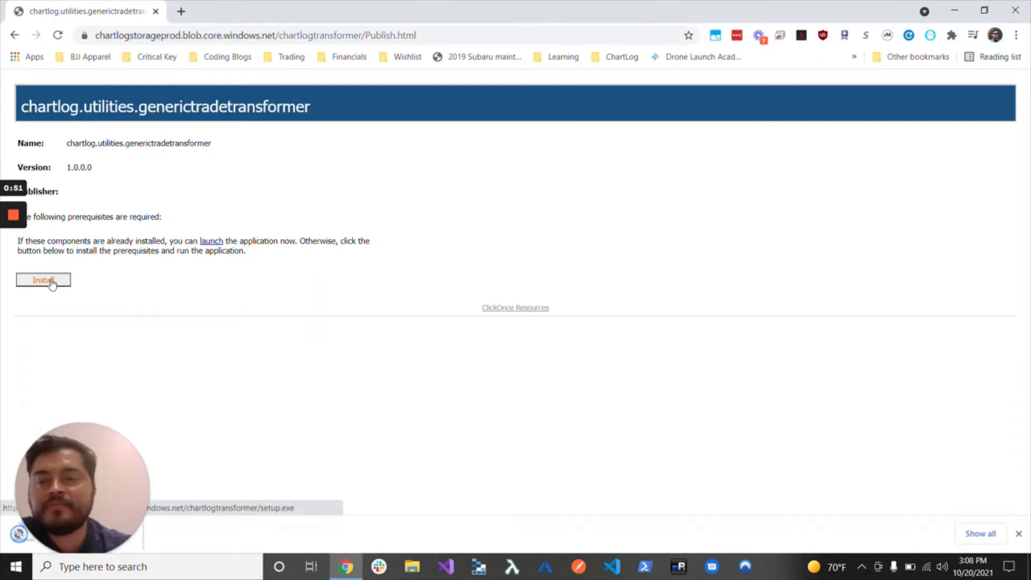
{"action": "left_click", "coordinate": [27, 542]}
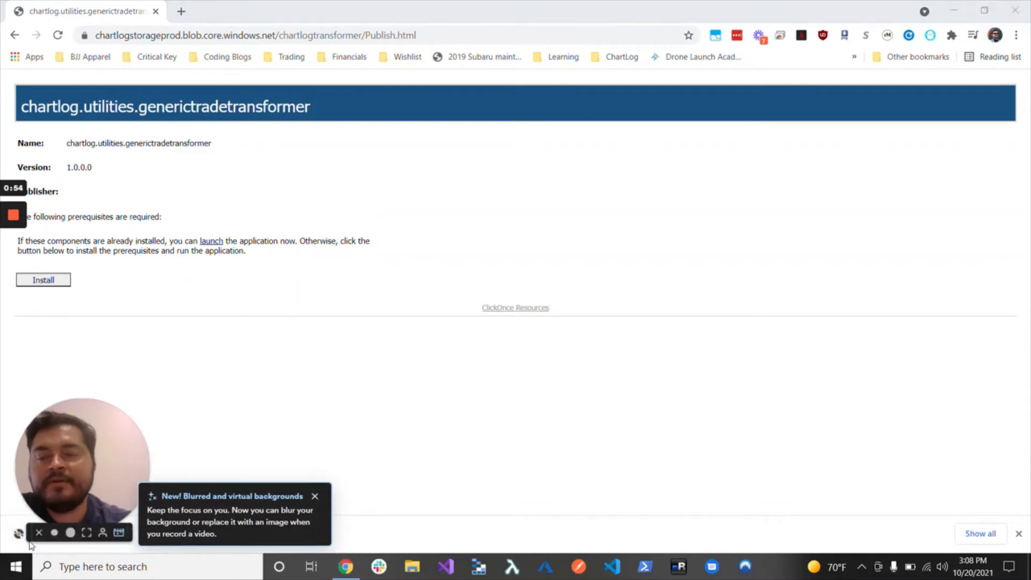
{"action": "mouse_move", "coordinate": [75, 492]}
{"action": "left_mouse_down"}
{"action": "mouse_move", "coordinate": [348, 378]}
{"action": "mouse_move", "coordinate": [225, 457]}
{"action": "mouse_move", "coordinate": [95, 498]}
{"action": "left_mouse_up"}
{"action": "left_click", "coordinate": [90, 541]}
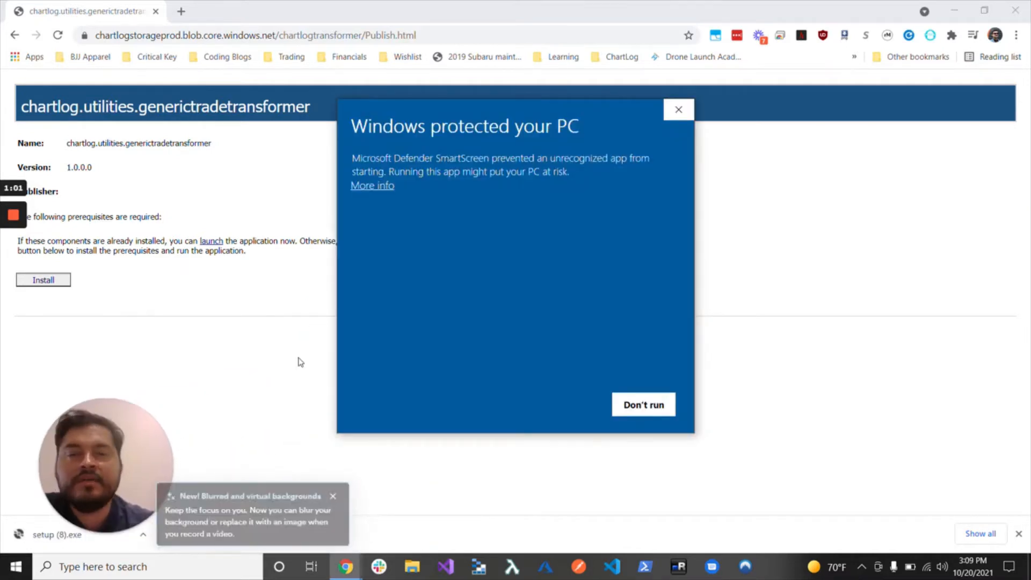
- Allow the unrecognized setup file to run and install the generictradetransformer application from the unknown publisher
{"action": "left_click", "coordinate": [382, 188]}
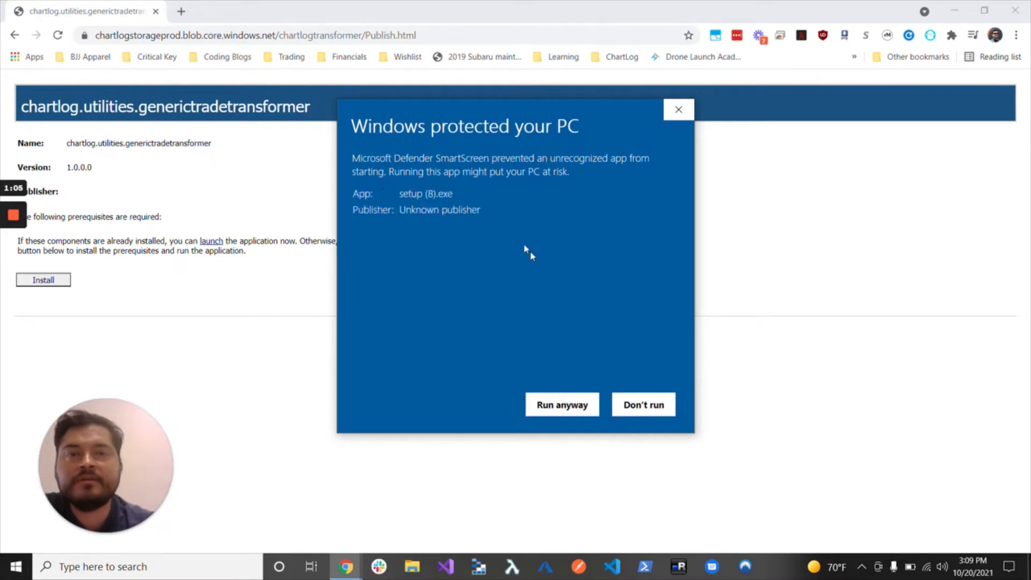
{"action": "left_click", "coordinate": [559, 405]}
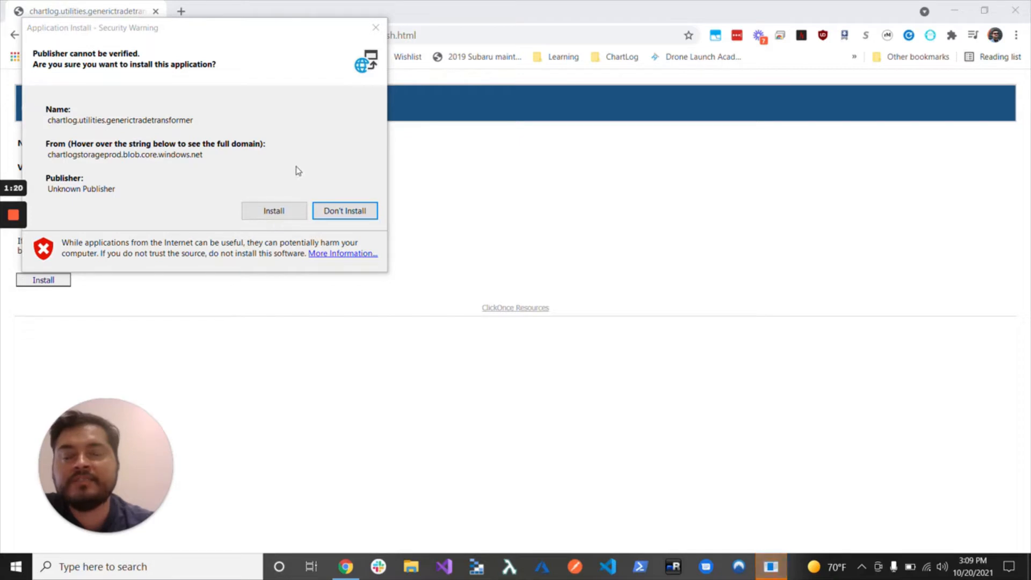
{"action": "left_click", "coordinate": [289, 215]}
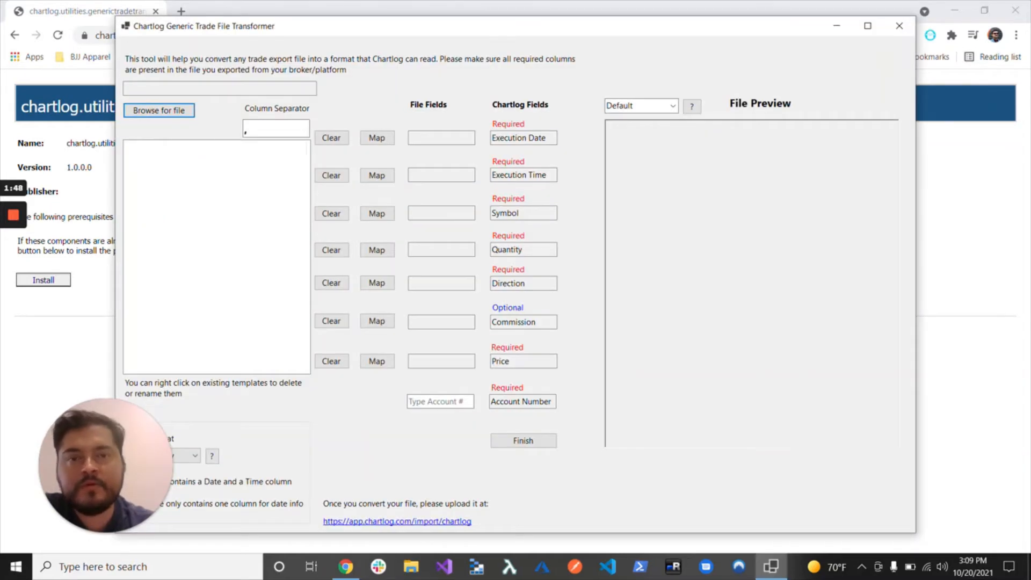
- Load the GenericImport Excel file from the Downloads folder into the Chartlog Generic Trade File Transformer
{"action": "left_click", "coordinate": [954, 11]}
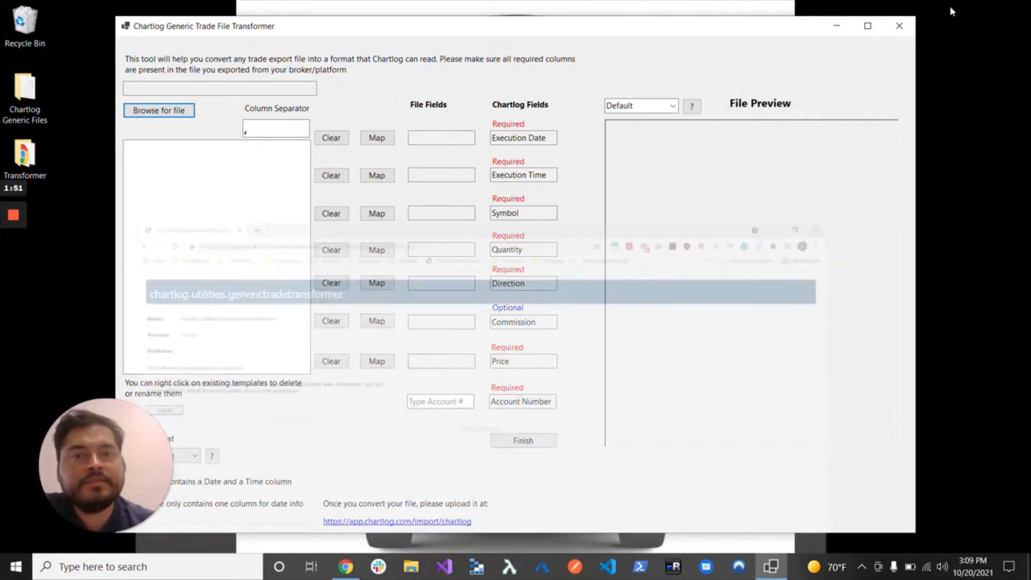
{"action": "left_click_drag", "start_coordinate": [524, 26], "coordinate": [610, 22]}
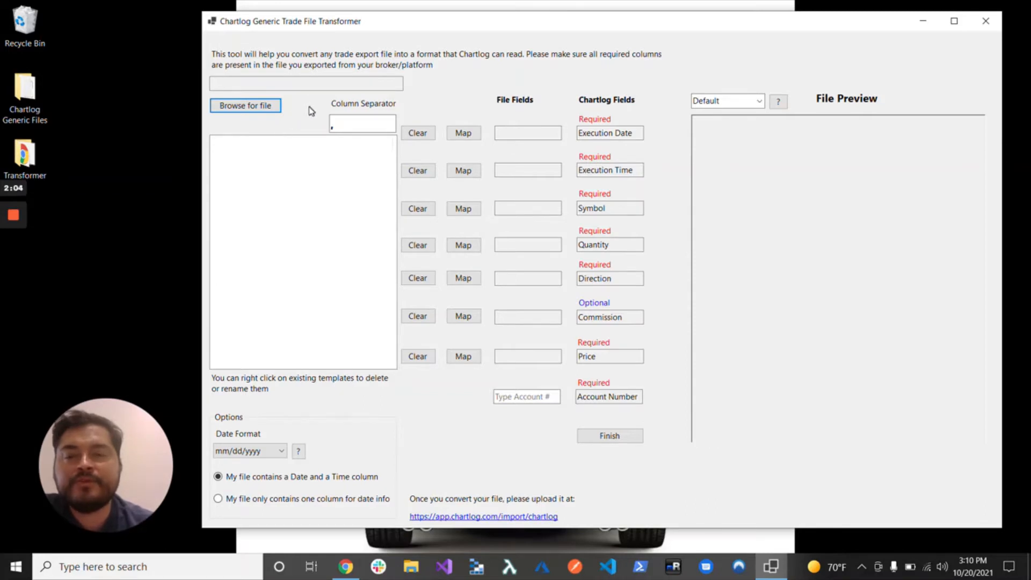
{"action": "left_click", "coordinate": [259, 110]}
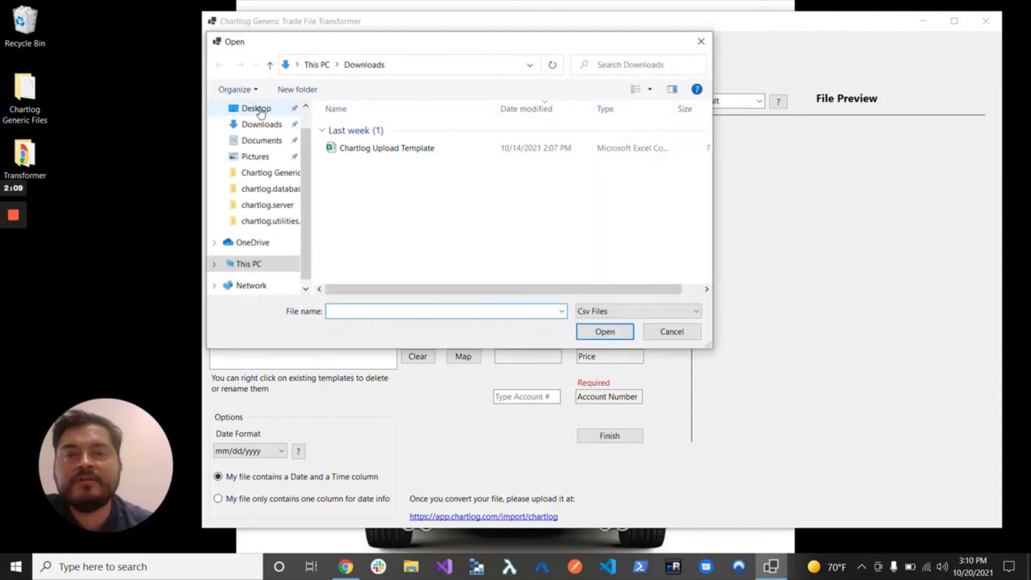
{"action": "left_click", "coordinate": [642, 313]}
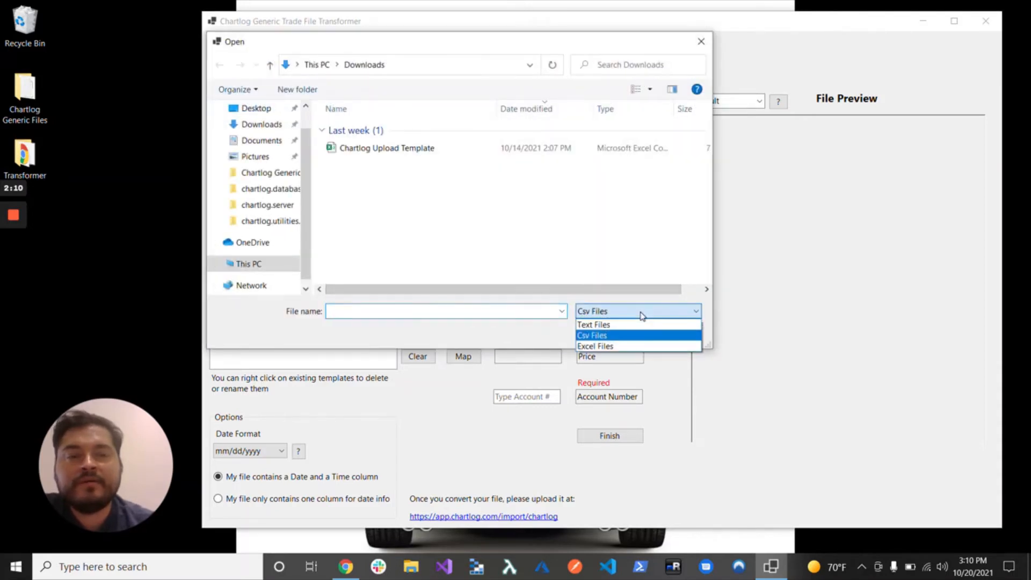
{"action": "left_click", "coordinate": [612, 347]}
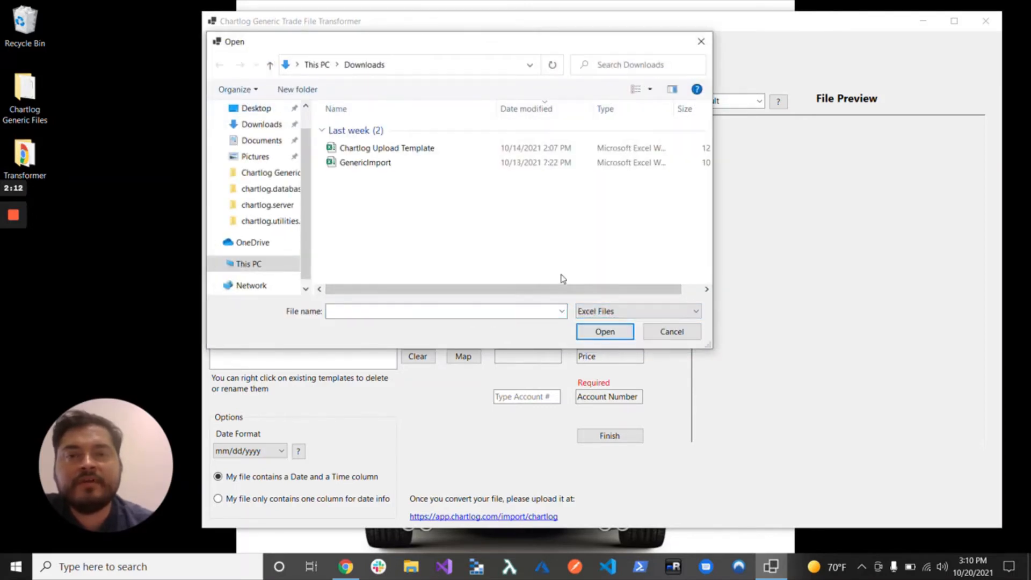
{"action": "left_click", "coordinate": [370, 164]}
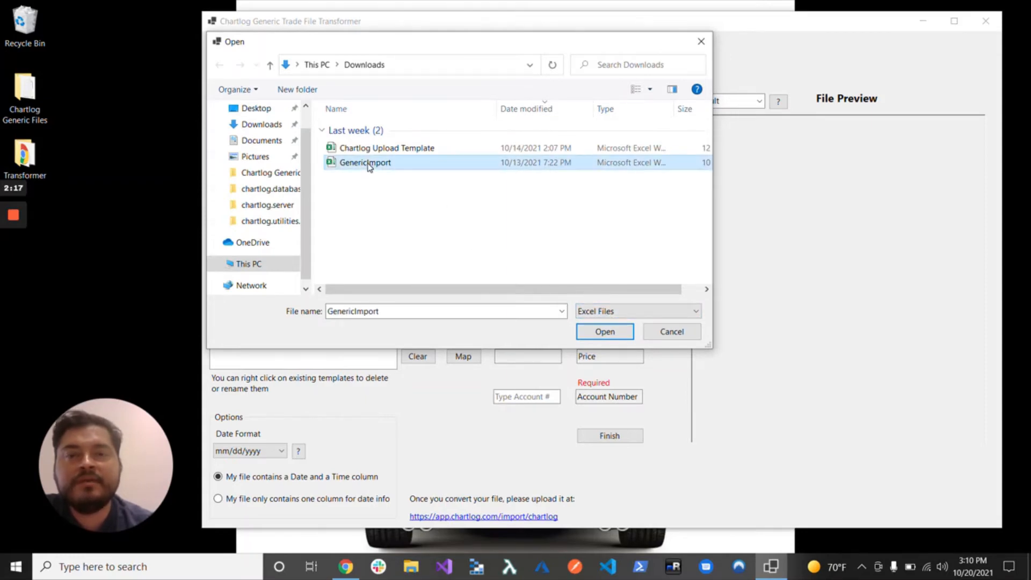
{"action": "left_click", "coordinate": [605, 331]}
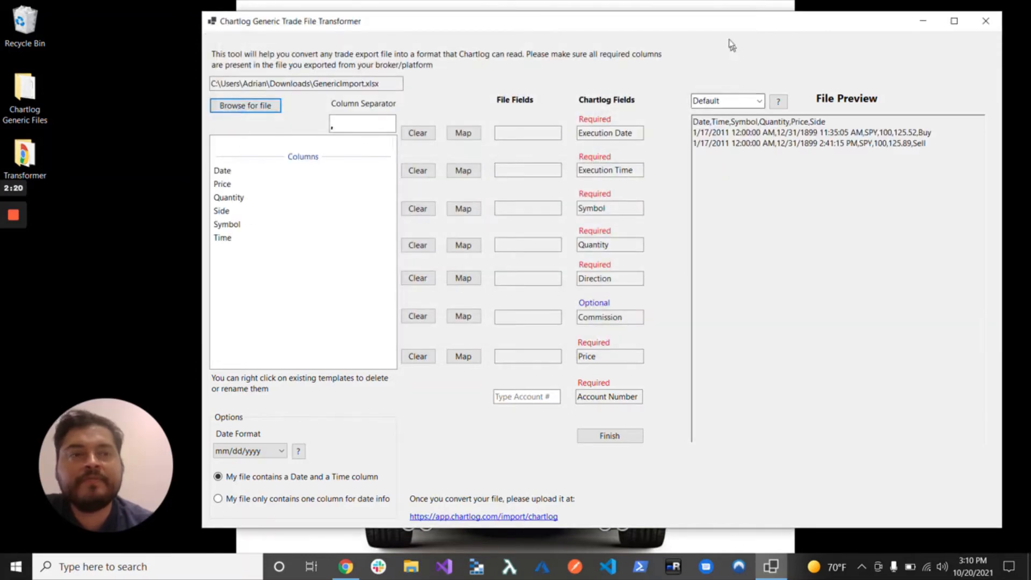
{"action": "left_click_drag", "start_coordinate": [718, 25], "coordinate": [678, 21]}
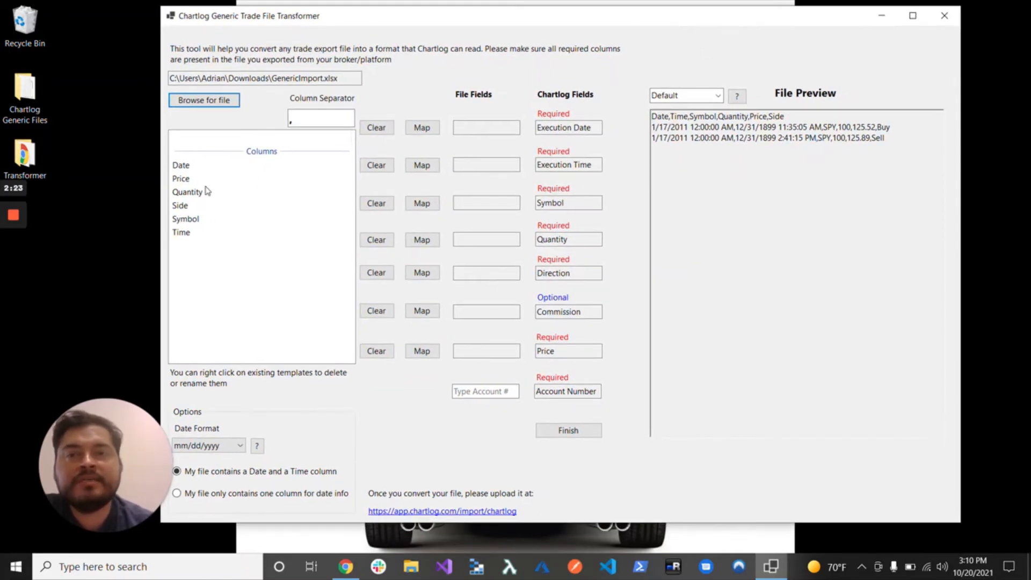
{"action": "left_click", "coordinate": [181, 167]}
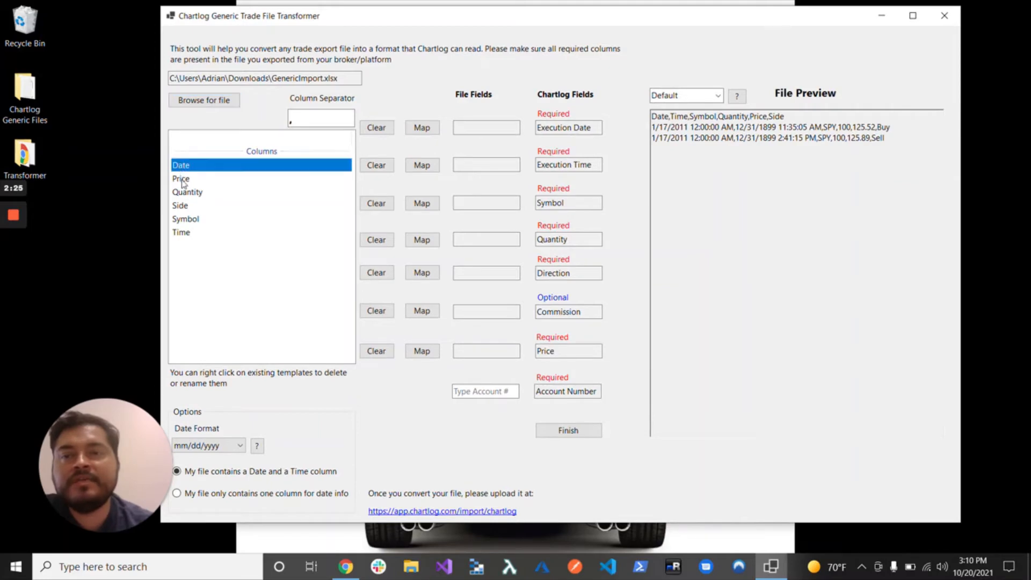
{"action": "left_click", "coordinate": [183, 180]}
{"action": "left_click", "coordinate": [186, 193]}
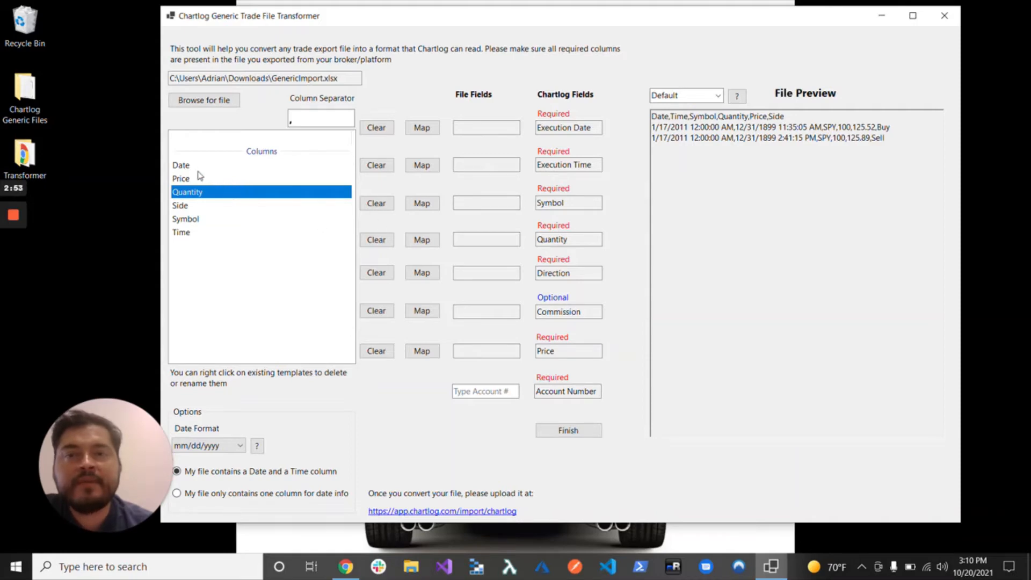
- Map the file's Date, Time and Symbol columns to Execution Date, Execution Time and Symbol
{"action": "left_click", "coordinate": [182, 168]}
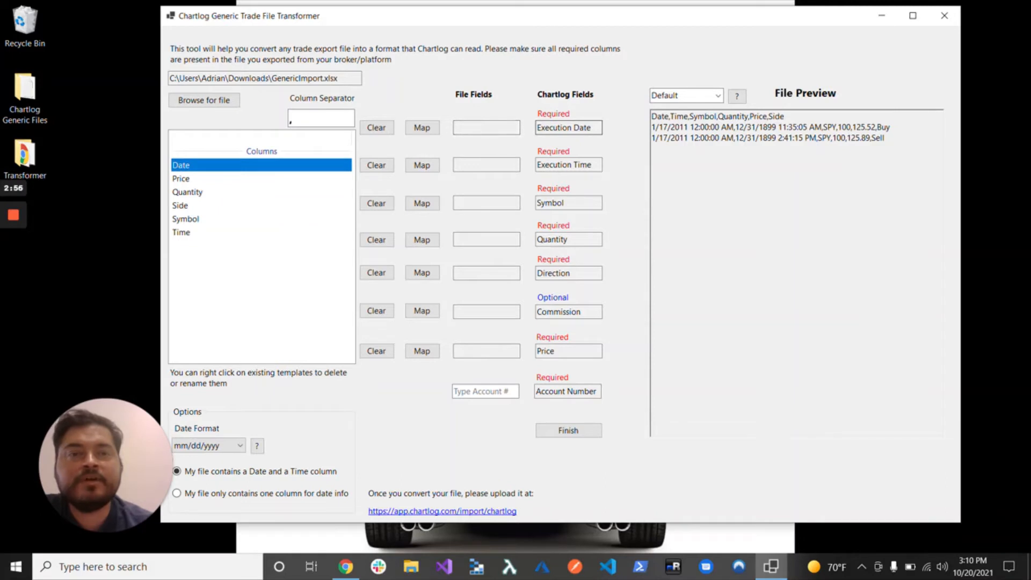
{"action": "left_click", "coordinate": [422, 127]}
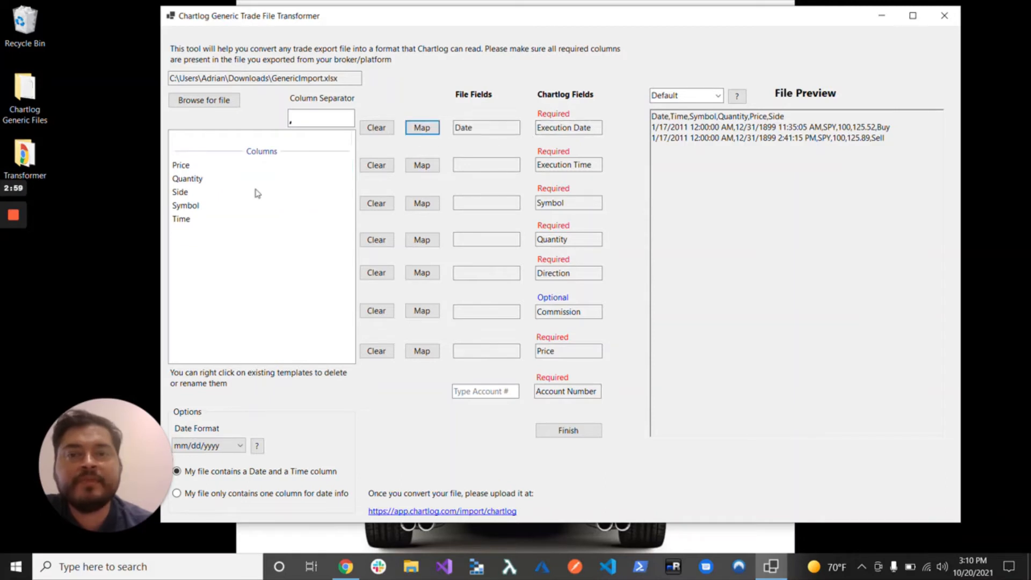
{"action": "left_click", "coordinate": [184, 219]}
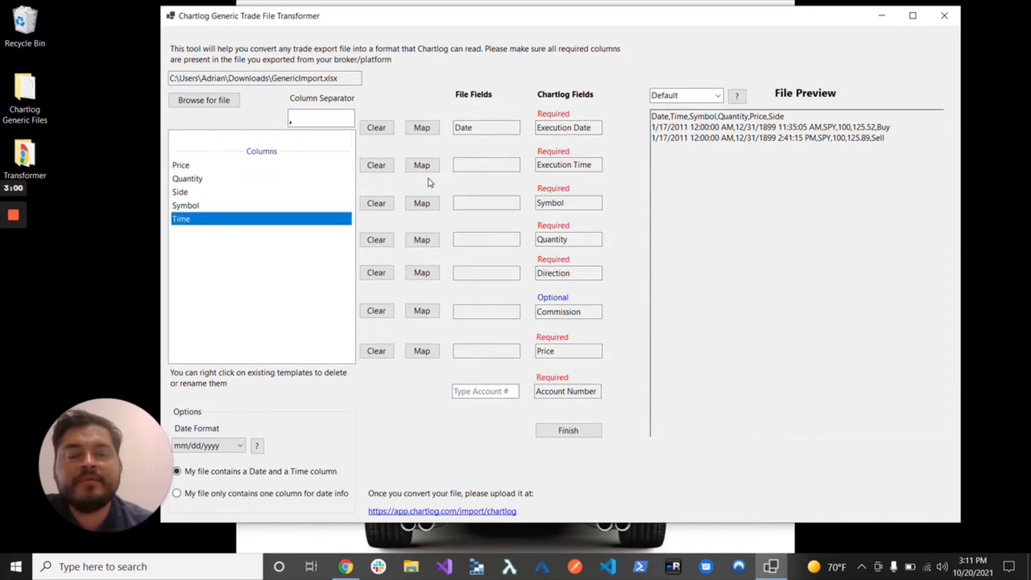
{"action": "left_click", "coordinate": [422, 166]}
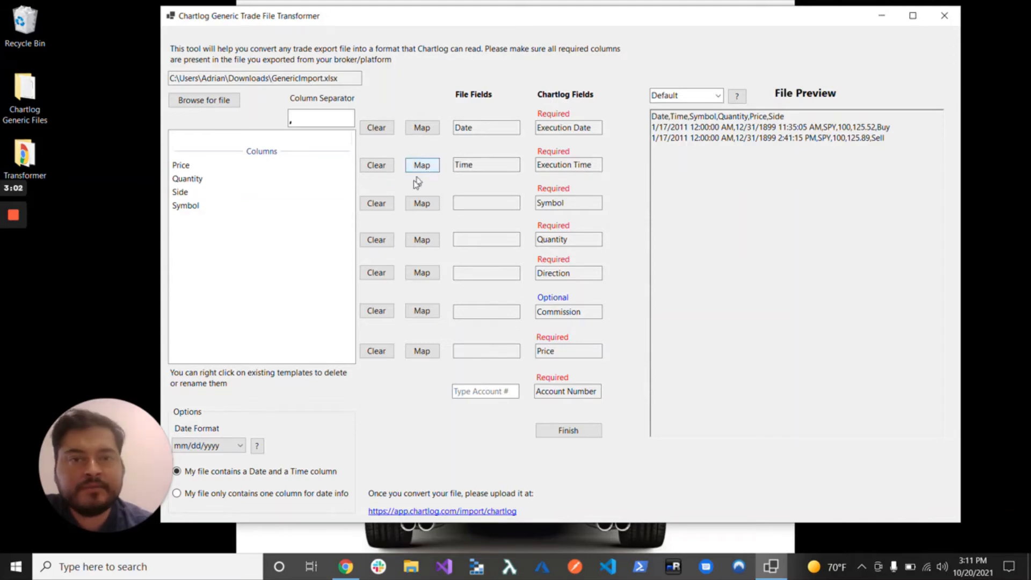
{"action": "left_click", "coordinate": [188, 209]}
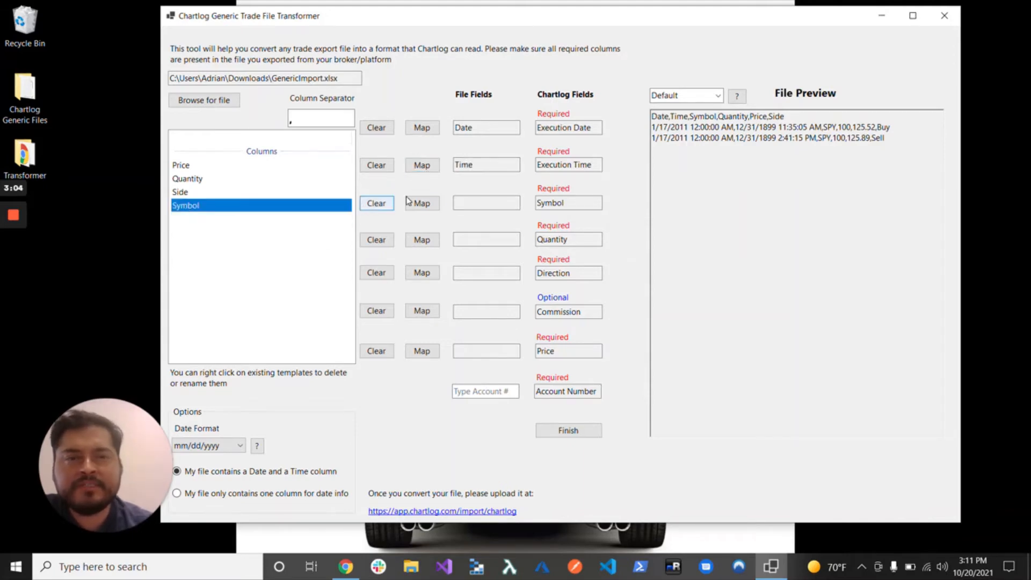
{"action": "left_click", "coordinate": [422, 204]}
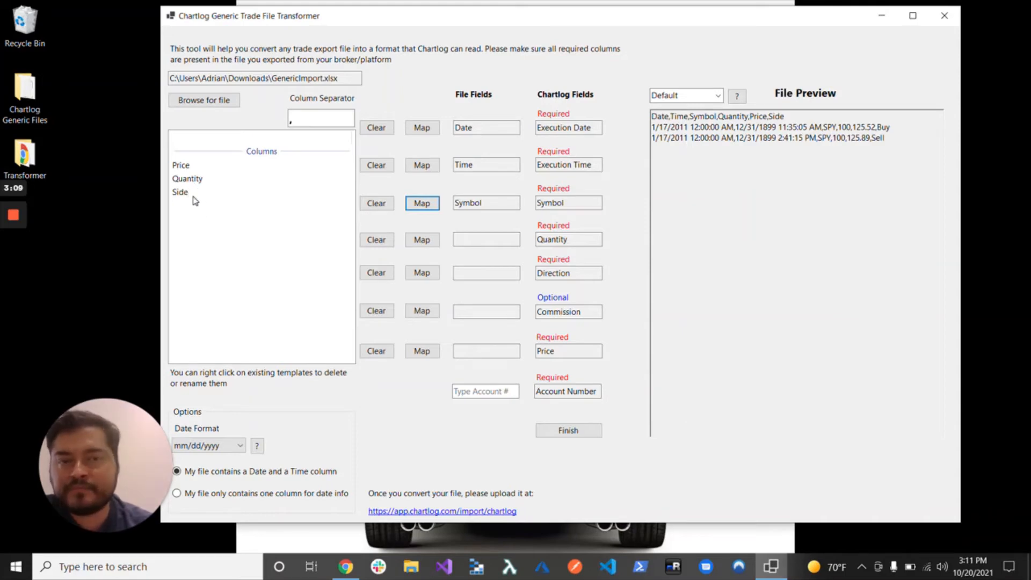
- Map the file's Quantity, Side and Price columns to the Quantity, Direction and Price fields
{"action": "left_click", "coordinate": [188, 178]}
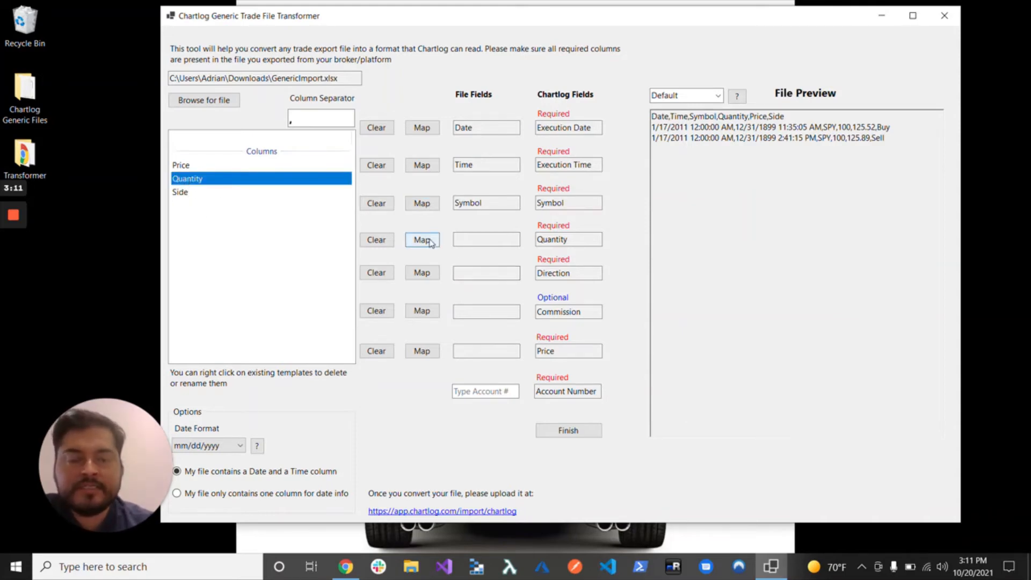
{"action": "left_click", "coordinate": [422, 238]}
{"action": "left_click", "coordinate": [185, 178]}
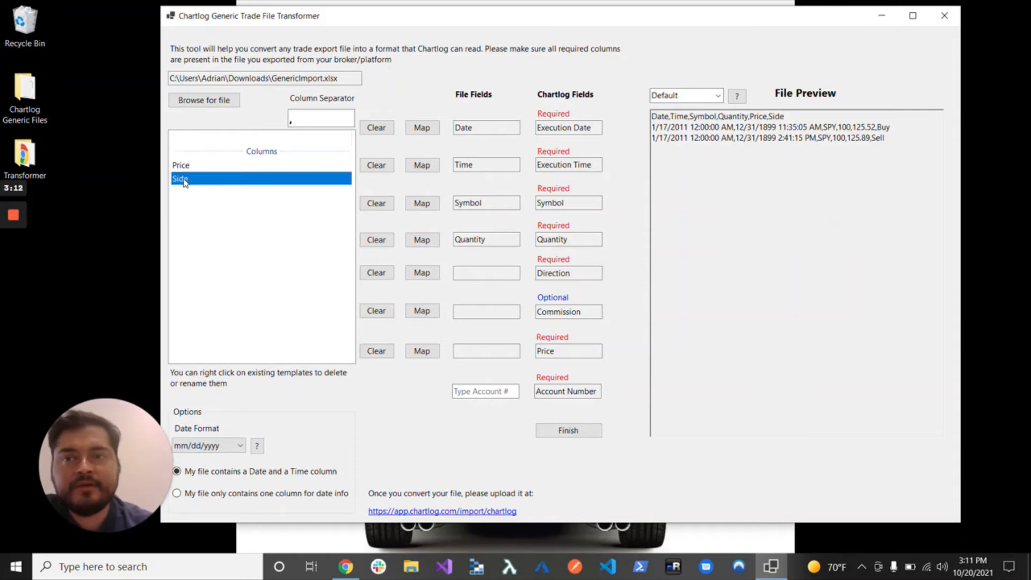
{"action": "left_click", "coordinate": [433, 273]}
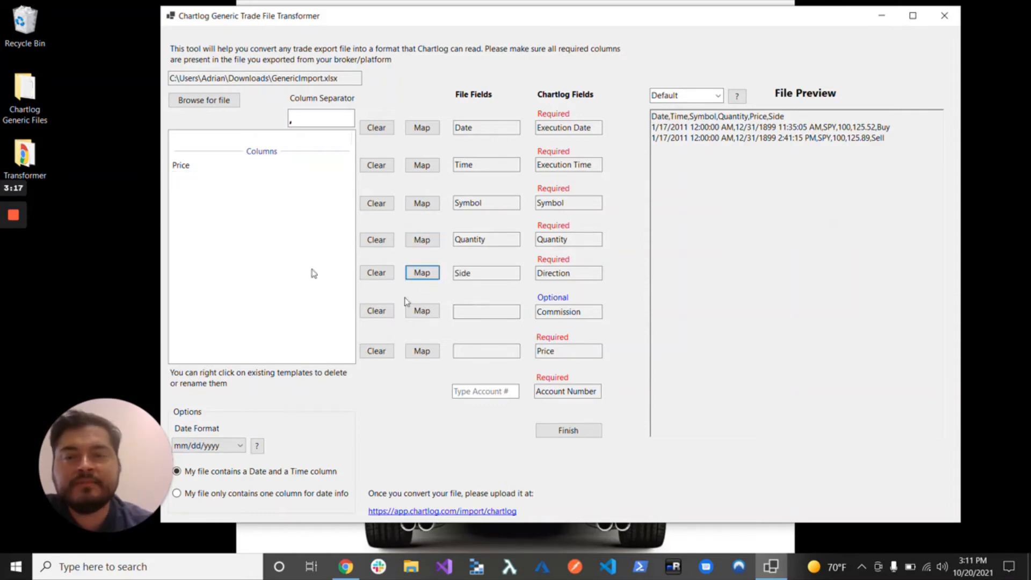
{"action": "left_click", "coordinate": [182, 167]}
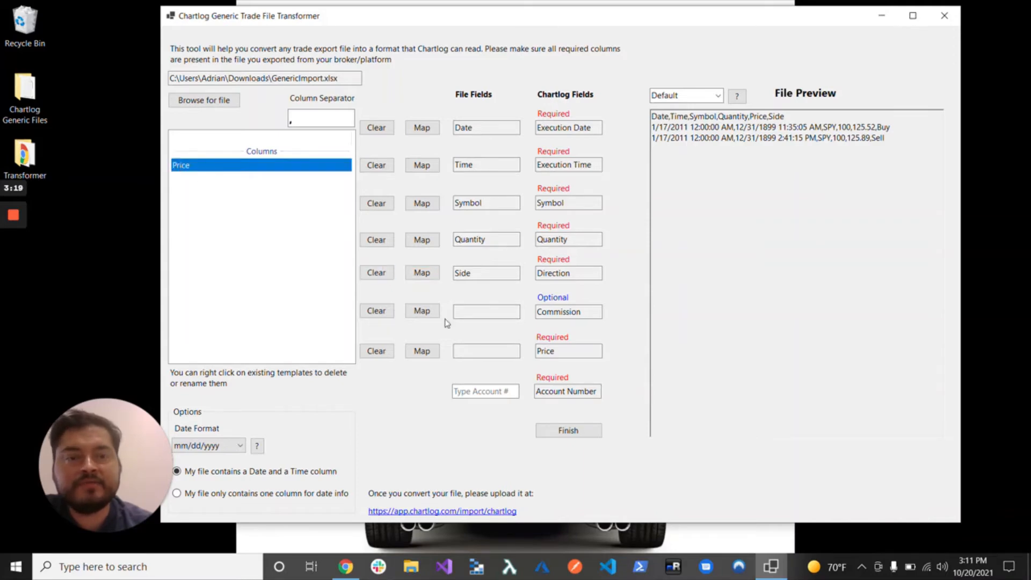
{"action": "left_click", "coordinate": [422, 350]}
- Finish the mapping with Warrior Sim as the account and convert the file using the saved mapping Template 1
{"action": "left_click", "coordinate": [477, 391]}
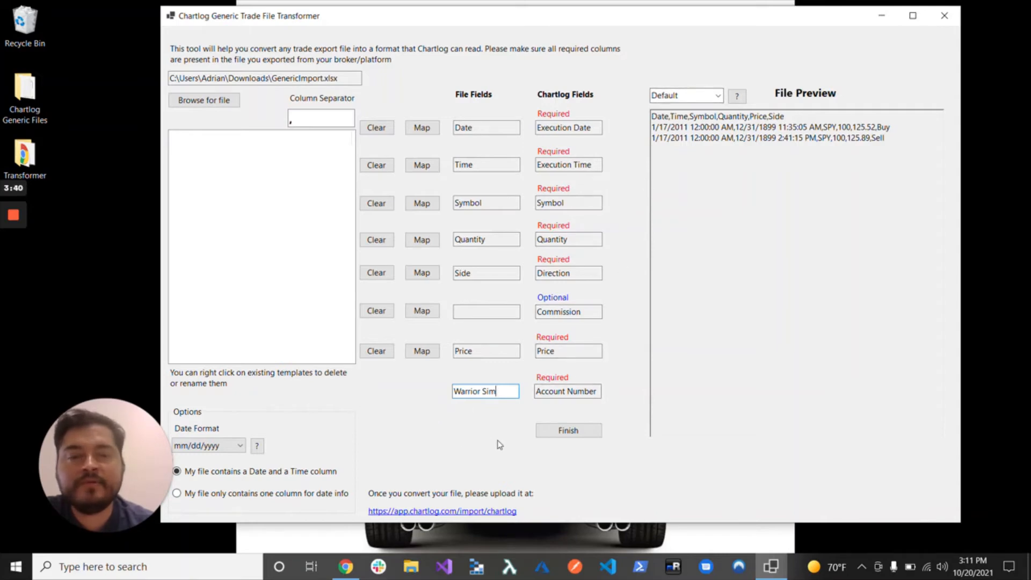
{"action": "left_click", "coordinate": [574, 433]}
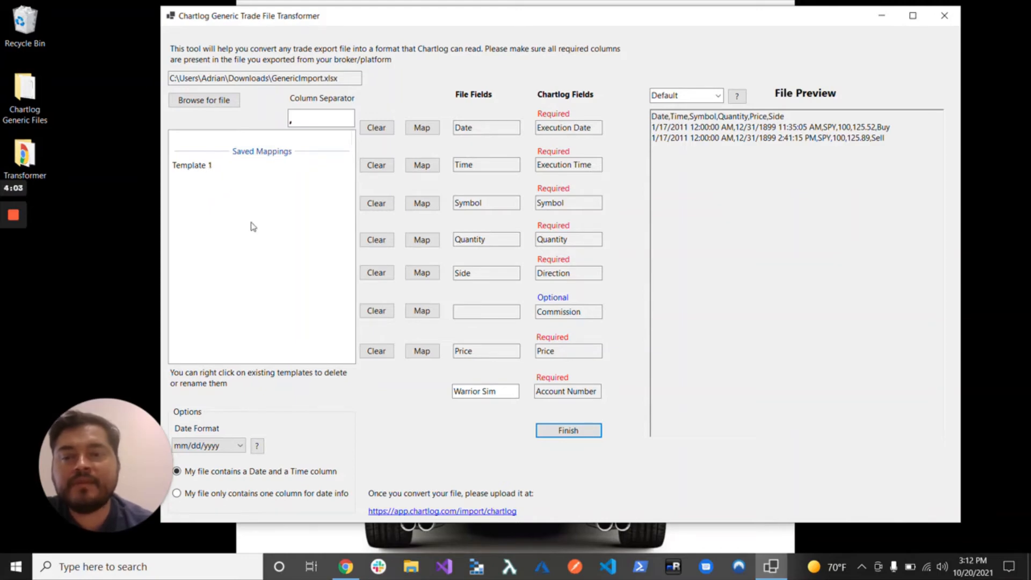
{"action": "double_click", "coordinate": [207, 169]}
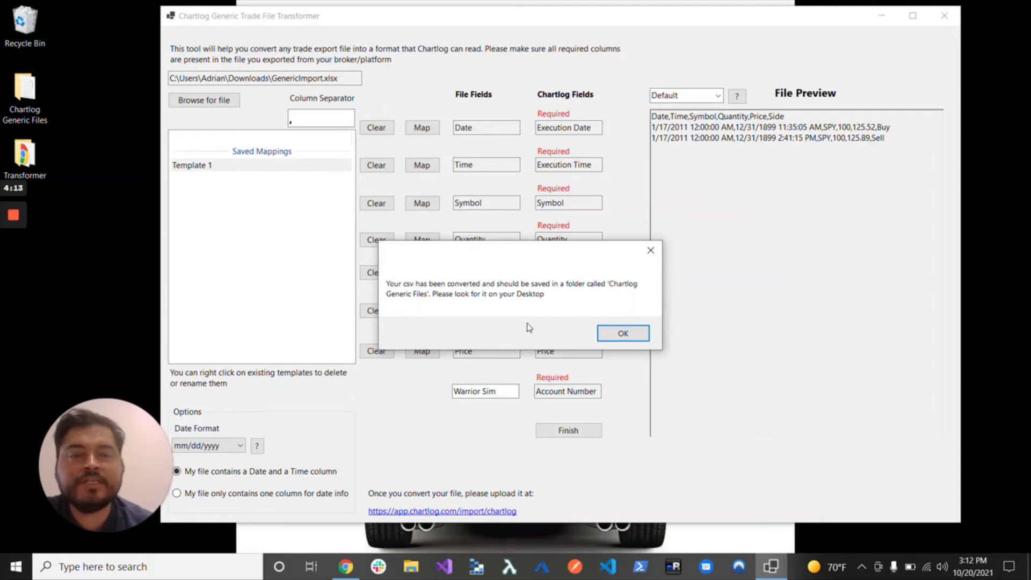
{"action": "left_click", "coordinate": [620, 333]}
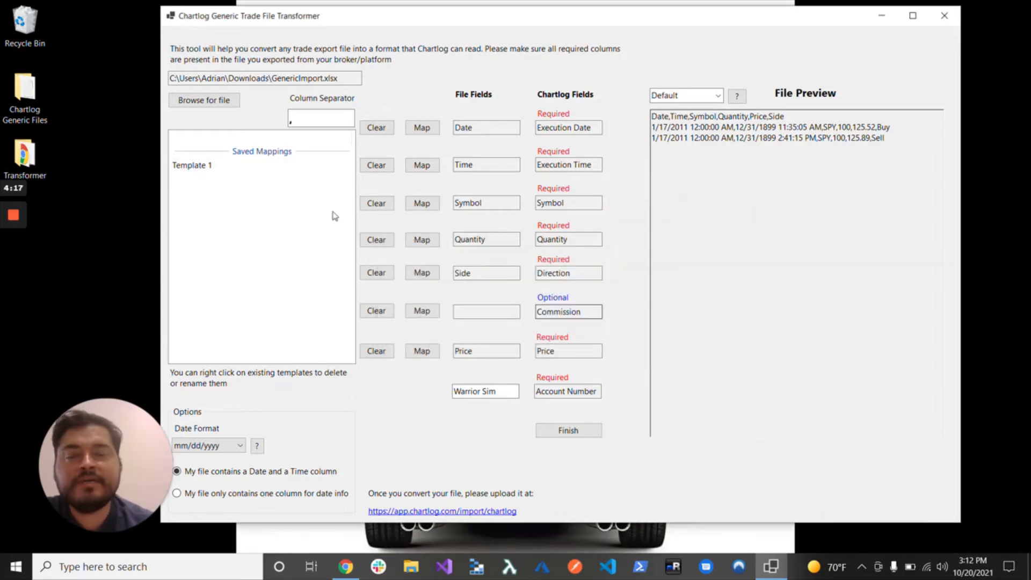
- Open the converted file Generic Import 10_20_2021 from the Chartlog Generic Files desktop folder and examine its contents beside the original file preview
{"action": "double_click", "coordinate": [25, 92]}
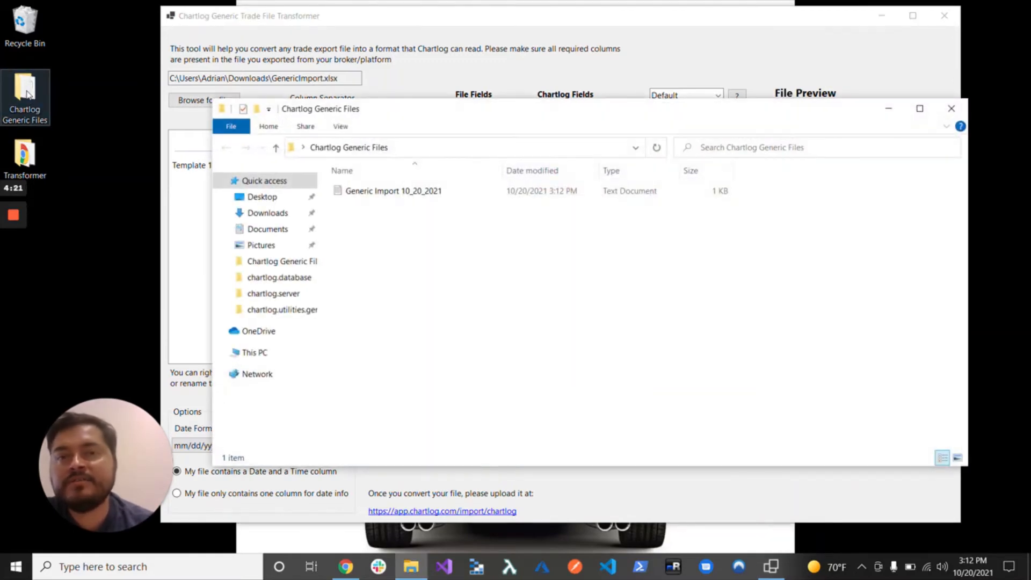
{"action": "double_click", "coordinate": [411, 193]}
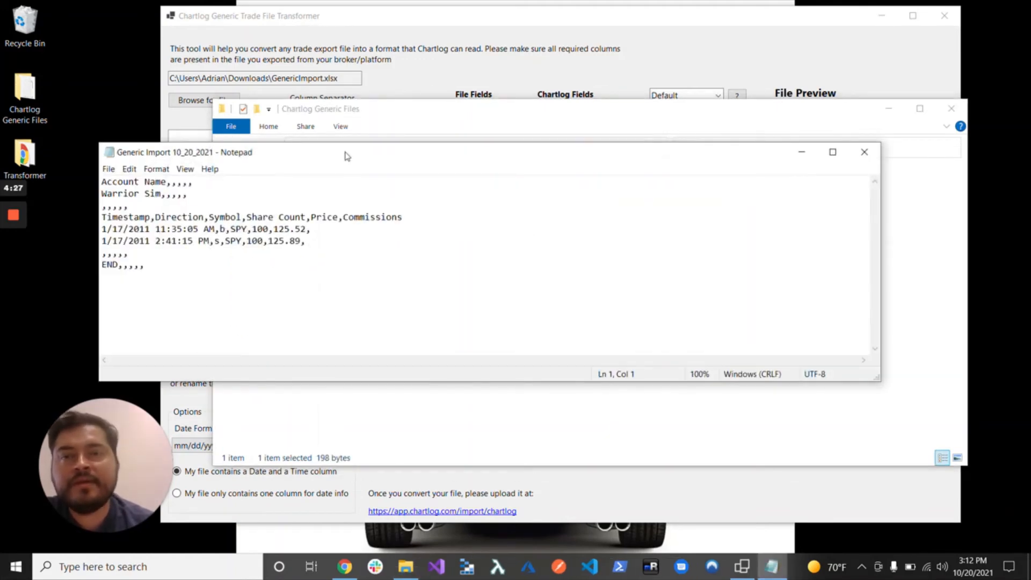
{"action": "left_click", "coordinate": [951, 108]}
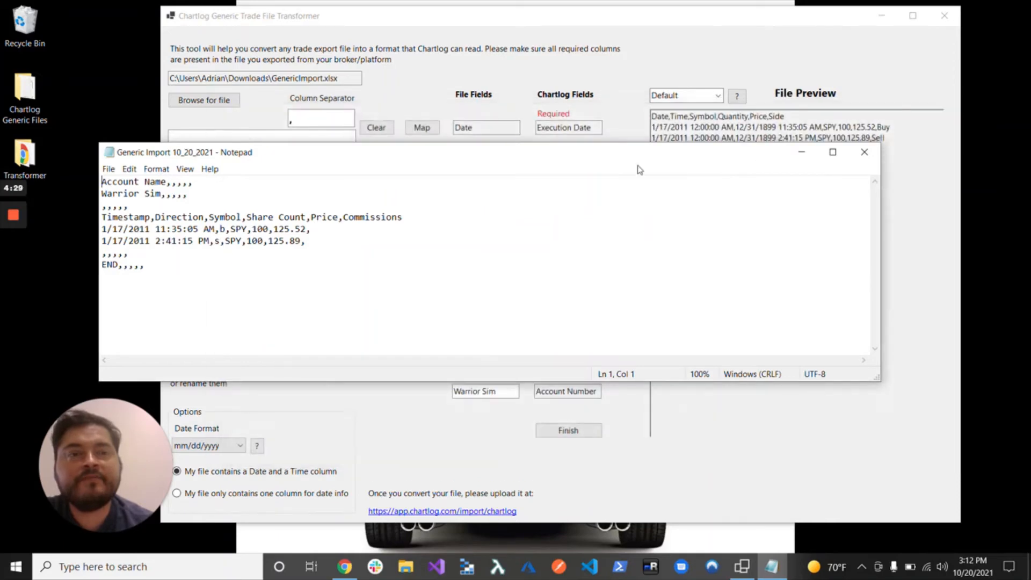
{"action": "left_click_drag", "start_coordinate": [632, 156], "coordinate": [741, 249]}
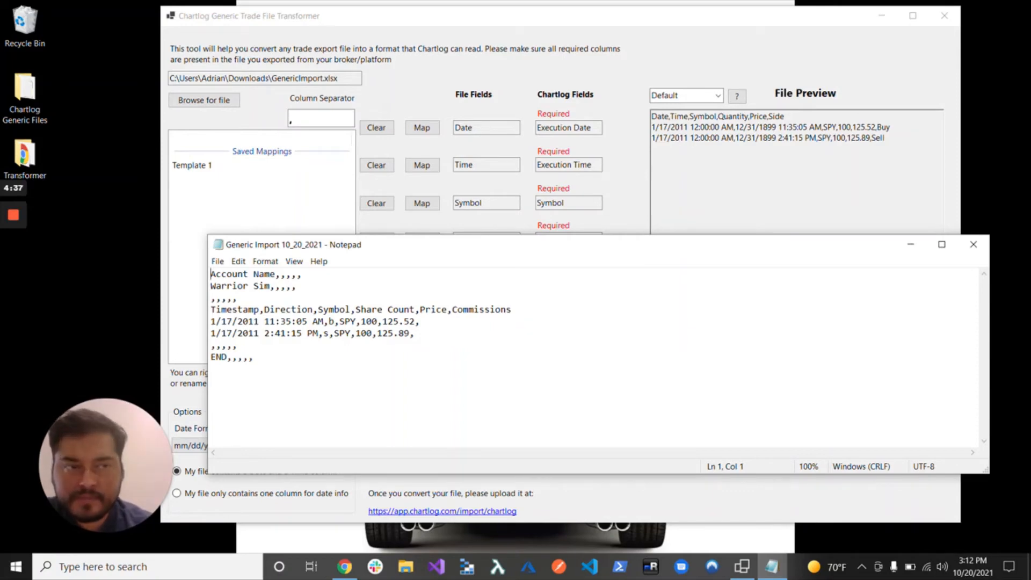
- Close the converted file, switch to Chartlog's Import Trades page in Chrome and check the file timezone choices for the generic file upload
{"action": "left_click", "coordinate": [973, 245]}
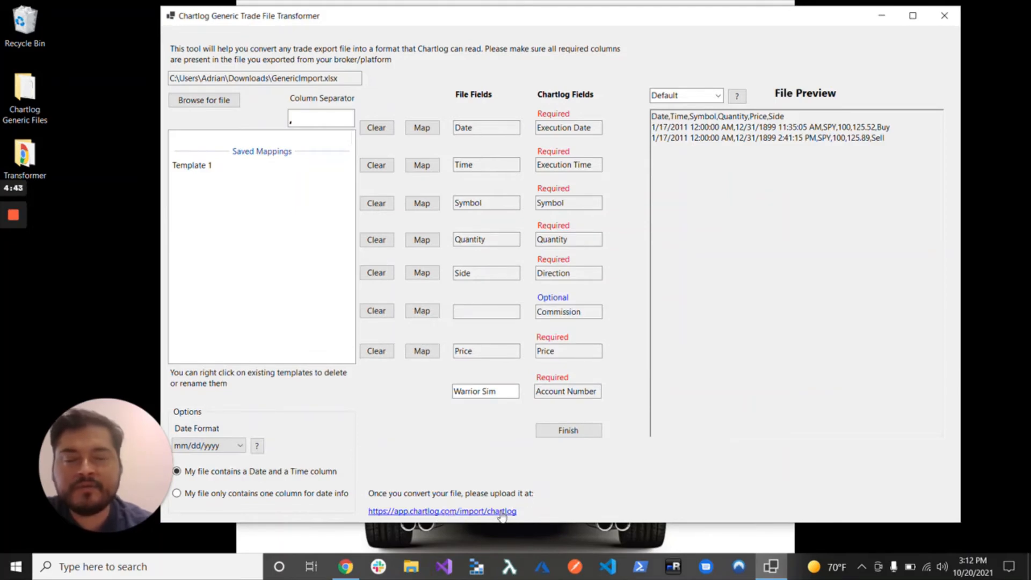
{"action": "left_click", "coordinate": [346, 566]}
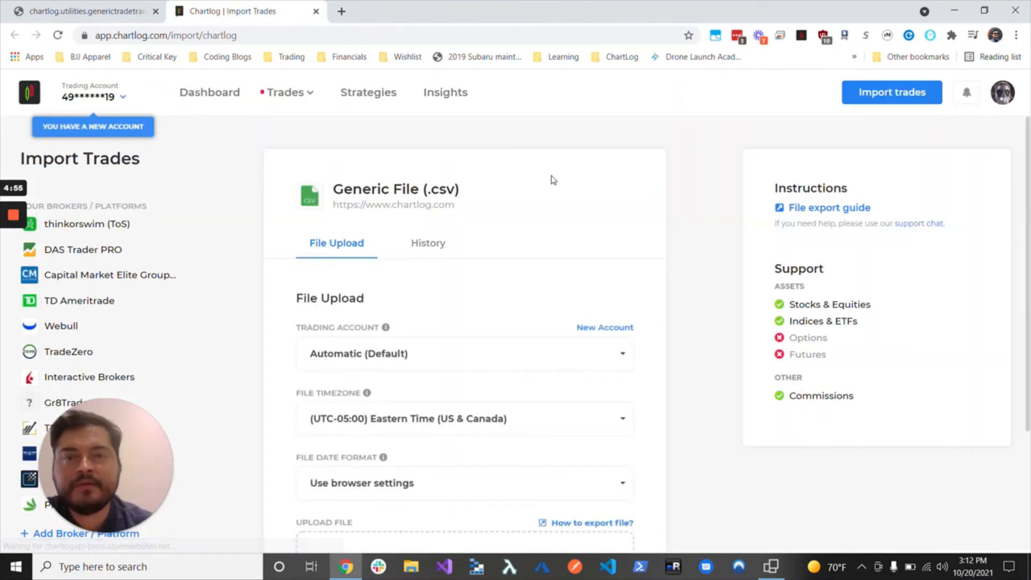
{"action": "scroll", "coordinate": [681, 211], "scroll_direction": "down", "scroll_amount": 1}
{"action": "scroll", "coordinate": [680, 210], "scroll_direction": "down", "scroll_amount": 3}
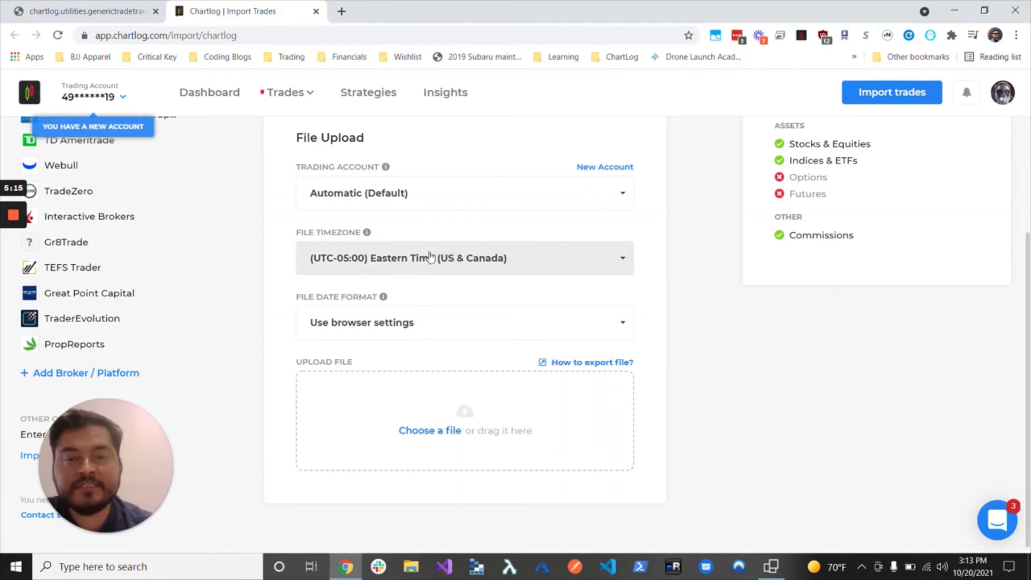
{"action": "left_click", "coordinate": [446, 258]}
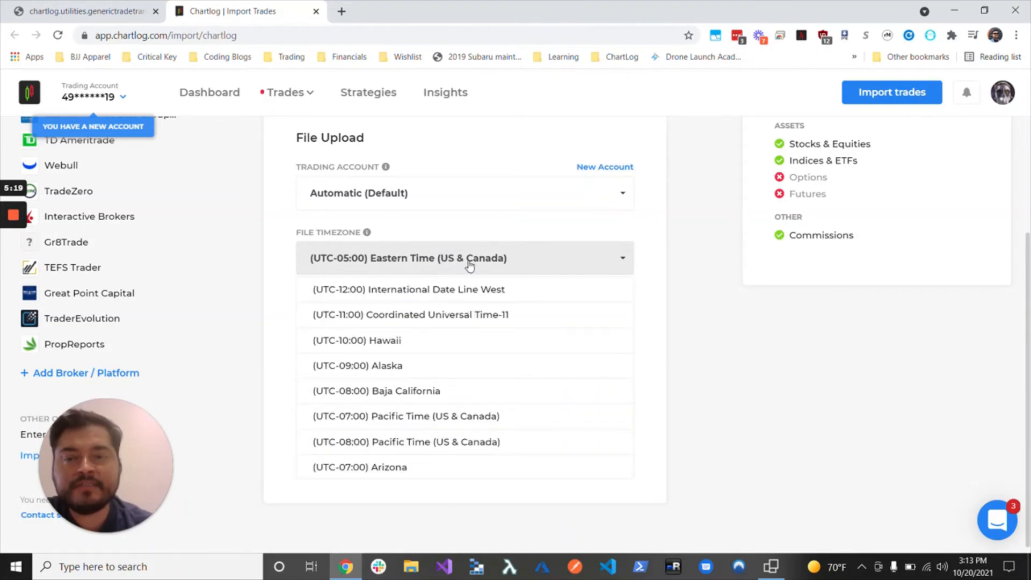
{"action": "left_click", "coordinate": [468, 264]}
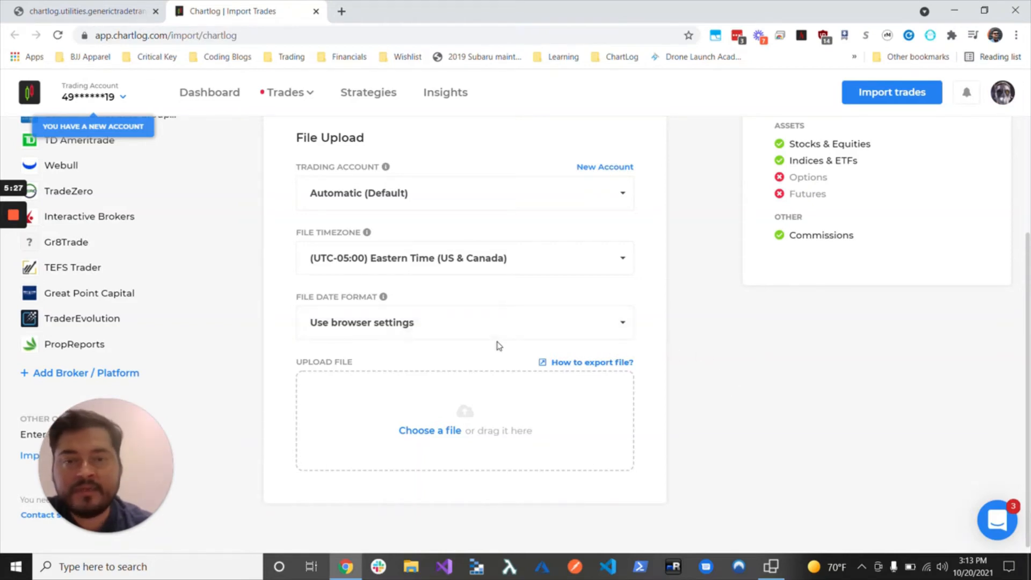
- Upload Generic Import 10_20_2021 from the Chartlog Generic Files desktop folder to the generic file import
{"action": "left_click", "coordinate": [419, 432]}
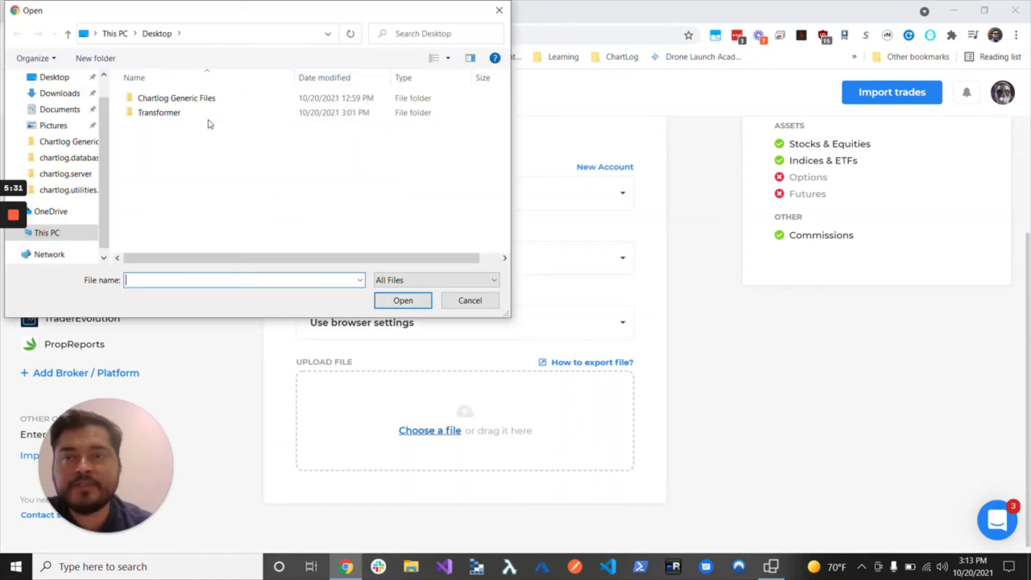
{"action": "double_click", "coordinate": [197, 99]}
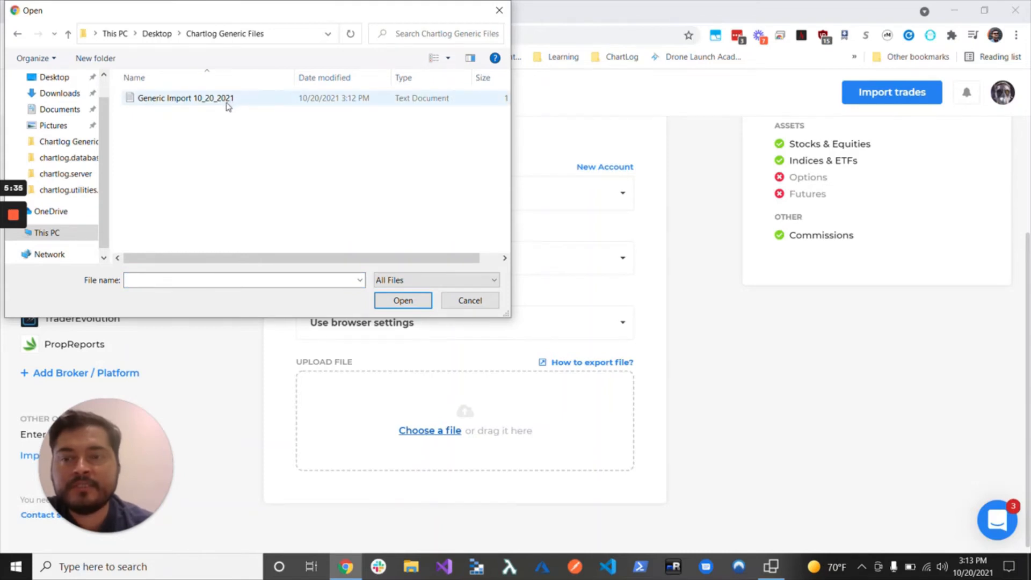
{"action": "left_click", "coordinate": [189, 100]}
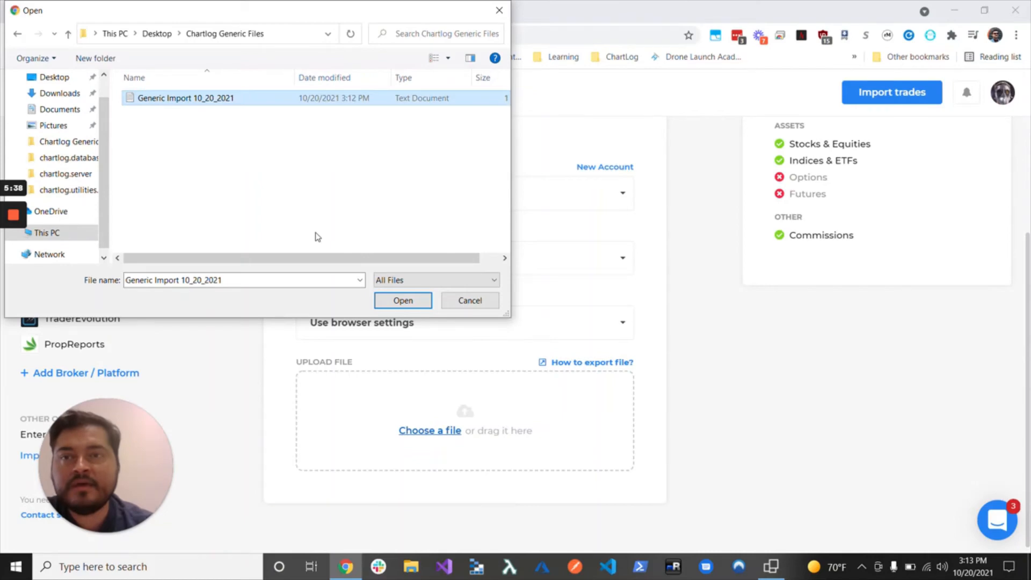
{"action": "left_click", "coordinate": [396, 301]}
- Show the trades from the finished import and close their overview again
{"action": "scroll", "coordinate": [719, 296], "scroll_direction": "up", "scroll_amount": 2}
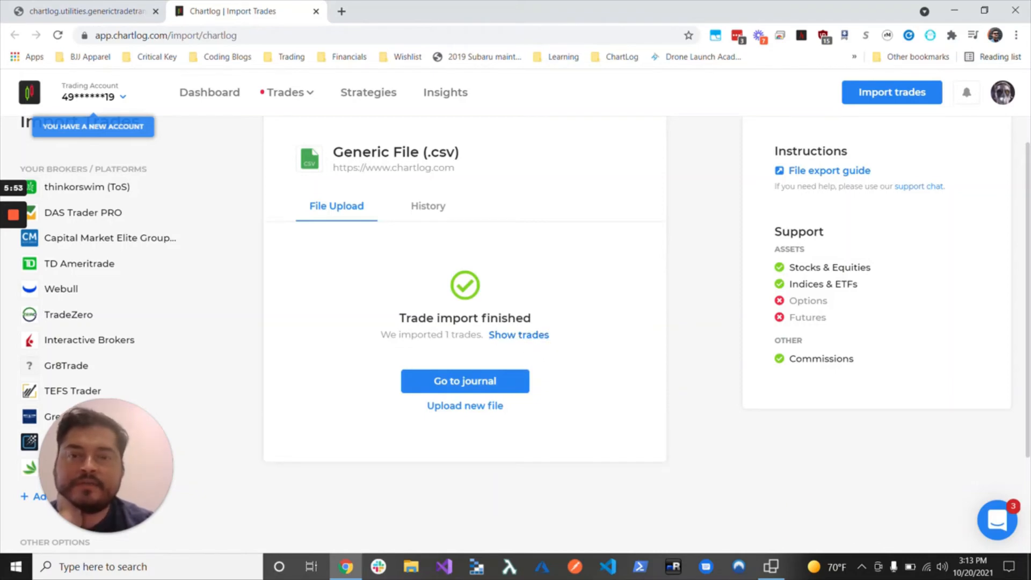
{"action": "left_click", "coordinate": [512, 338]}
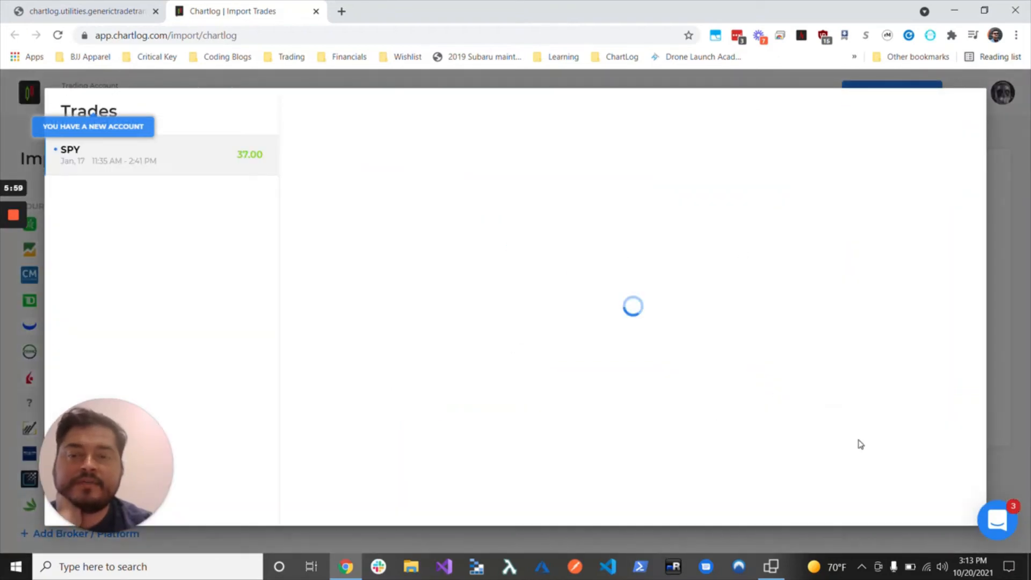
{"action": "left_click", "coordinate": [1002, 162]}
{"action": "scroll", "coordinate": [416, 460], "scroll_direction": "down", "scroll_amount": 1}
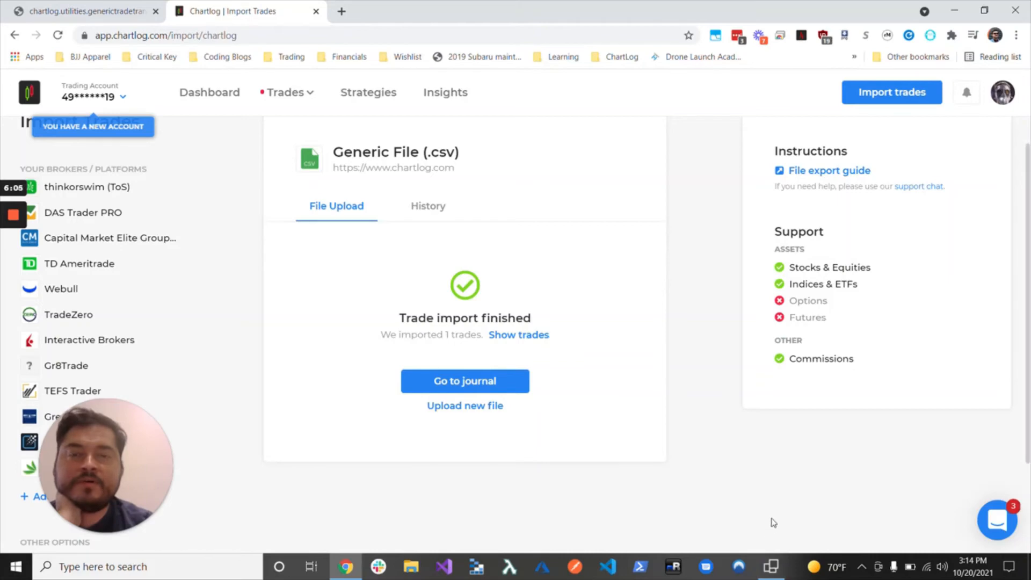
- Close the Import Trades page, minimize Chrome and exit the Generic Trade File Transformer
{"action": "left_click", "coordinate": [315, 11]}
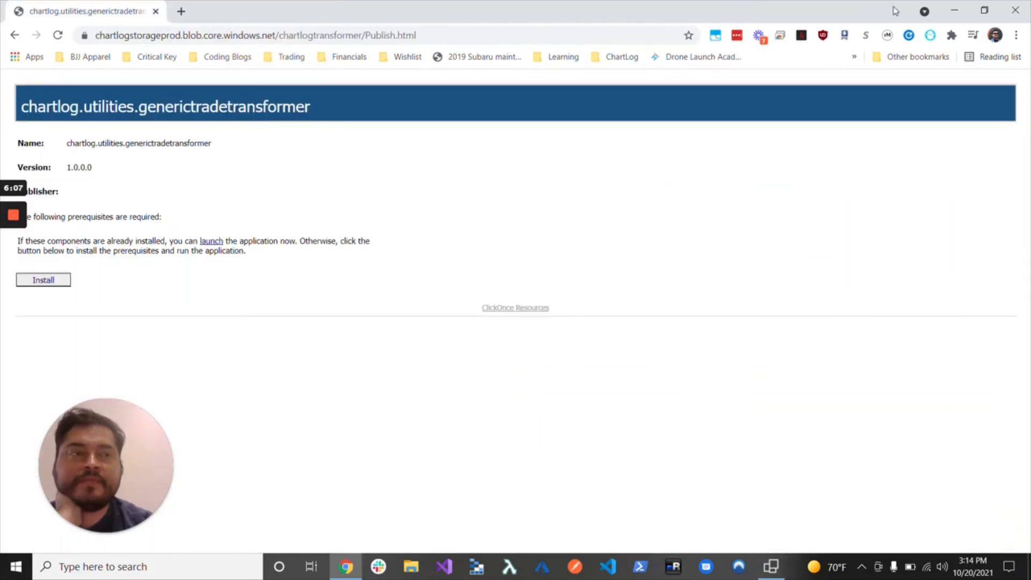
{"action": "left_click", "coordinate": [946, 10]}
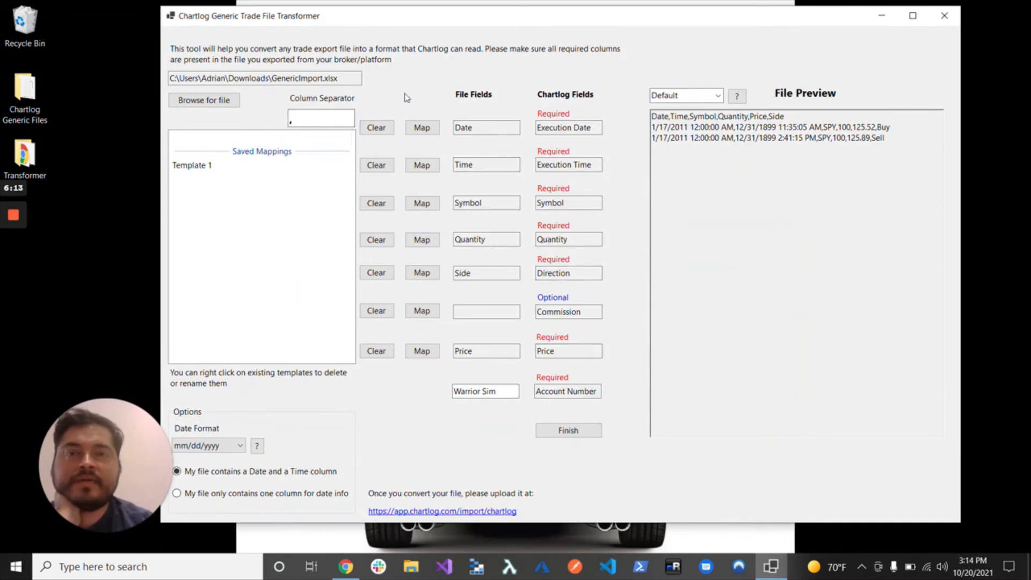
{"action": "left_click", "coordinate": [944, 16]}
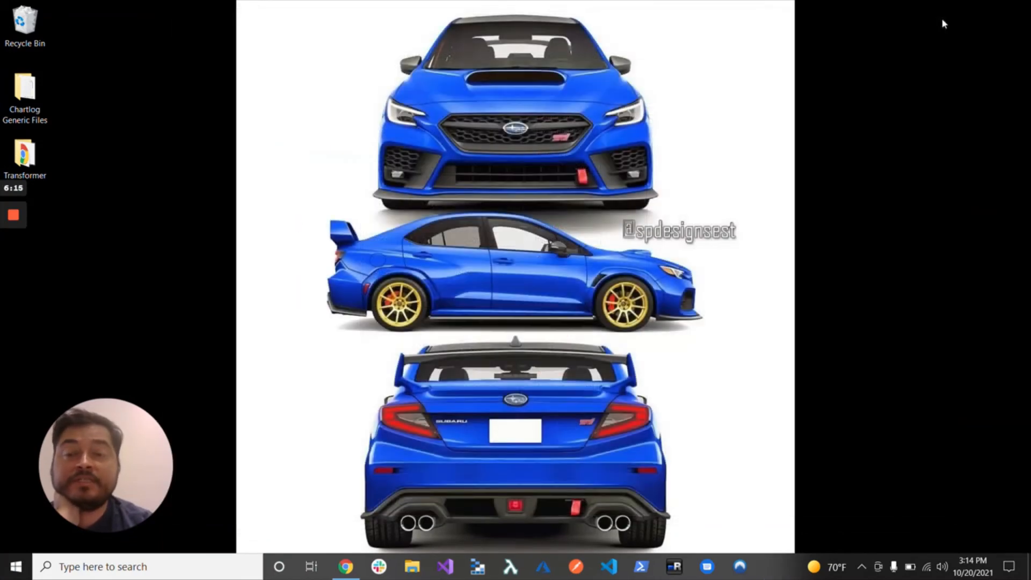
- Search Windows for "chart" and launch the chartlog.utilities.generictradetransformer app
{"action": "left_click", "coordinate": [196, 570]}
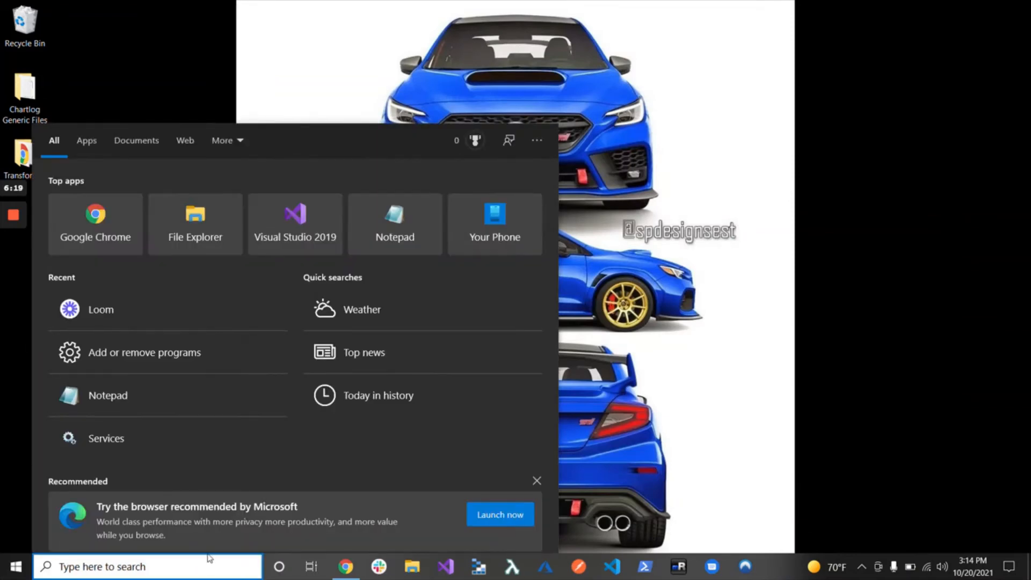
{"action": "type", "text": "chart"}
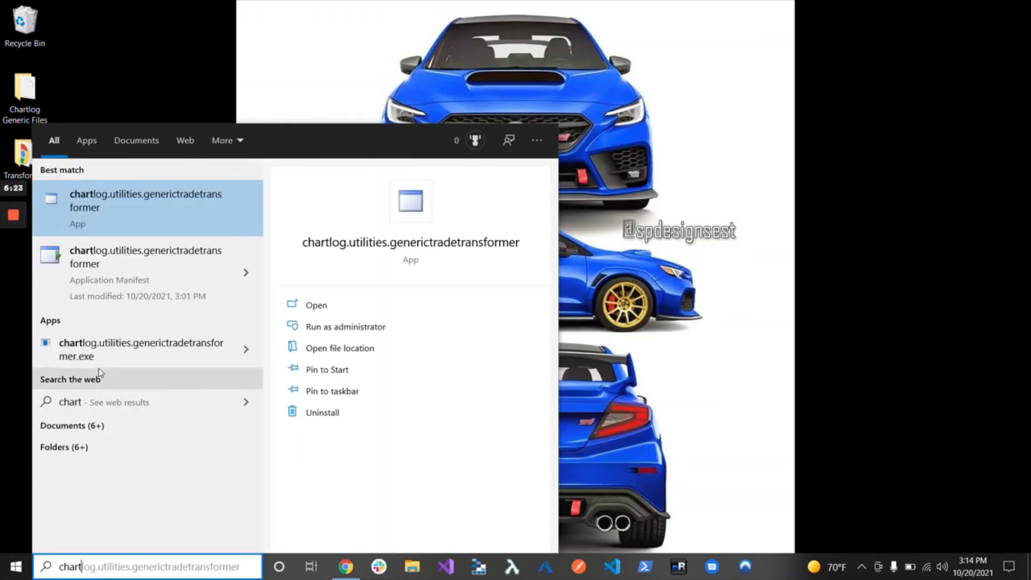
{"action": "left_click", "coordinate": [139, 207]}
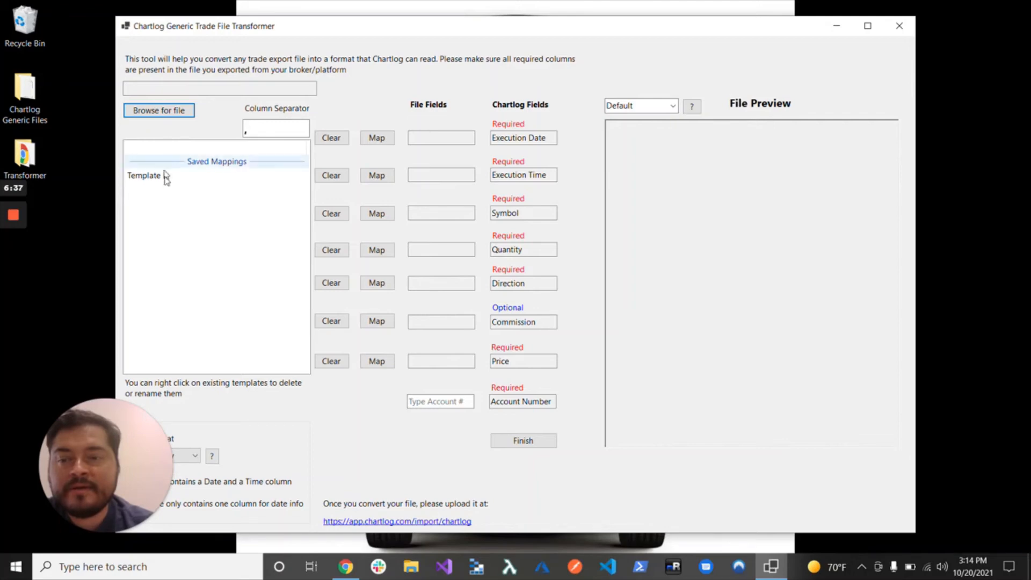
- Load the Excel file GenericImport from Downloads and apply the saved mapping Template 1 to it
{"action": "left_click", "coordinate": [170, 114]}
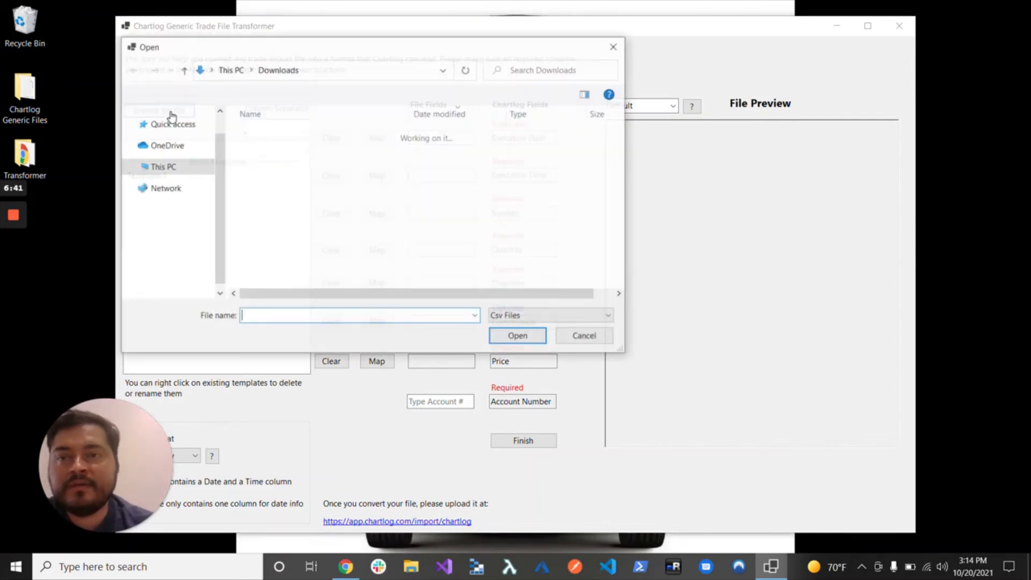
{"action": "left_click", "coordinate": [534, 317]}
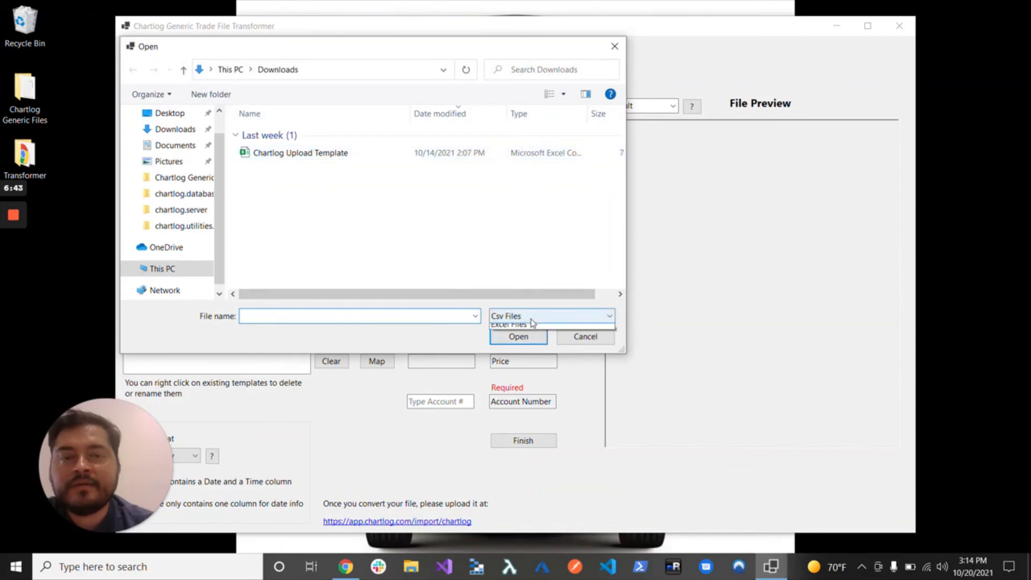
{"action": "left_click", "coordinate": [525, 351]}
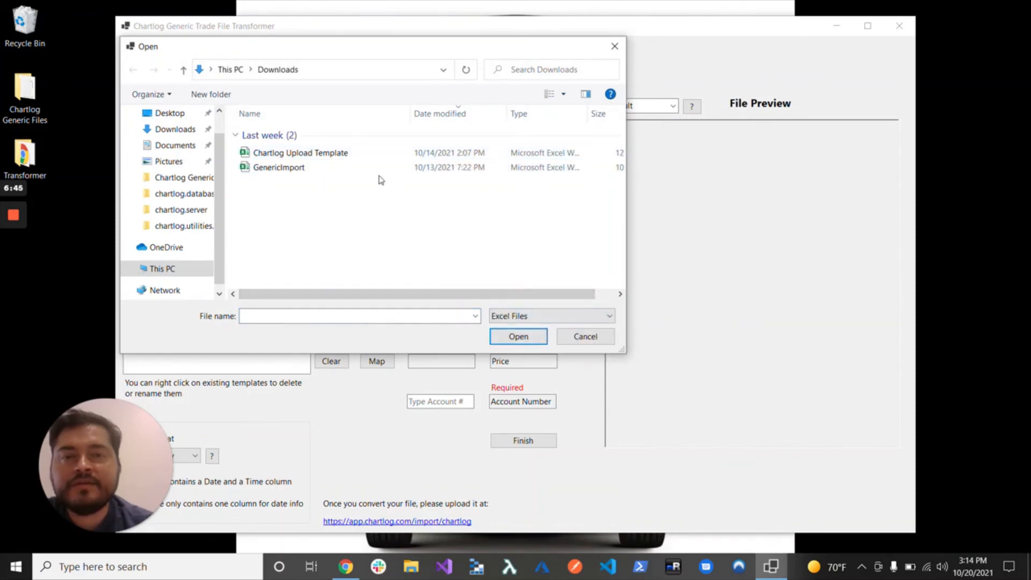
{"action": "left_click", "coordinate": [379, 168]}
{"action": "left_click", "coordinate": [499, 336]}
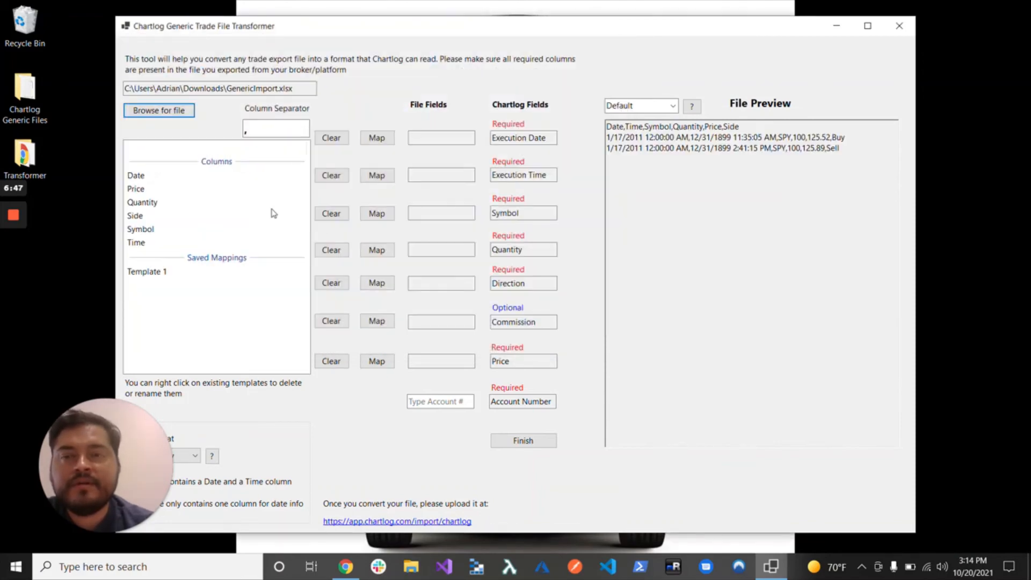
{"action": "double_click", "coordinate": [144, 271]}
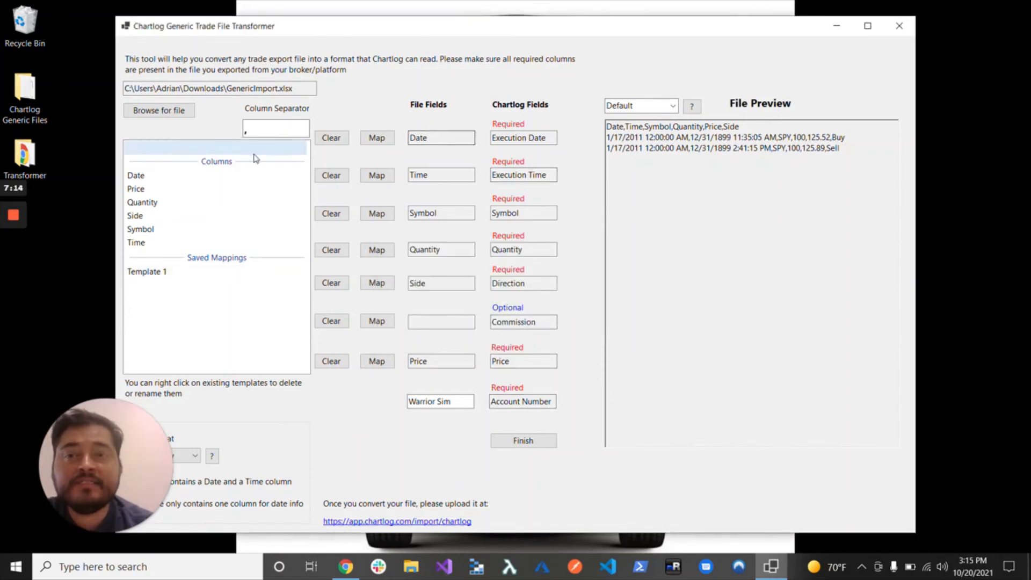
- Load the text file WarriorSimToChartLogExport from Downloads and accept showing its columns in order
{"action": "left_click", "coordinate": [183, 116]}
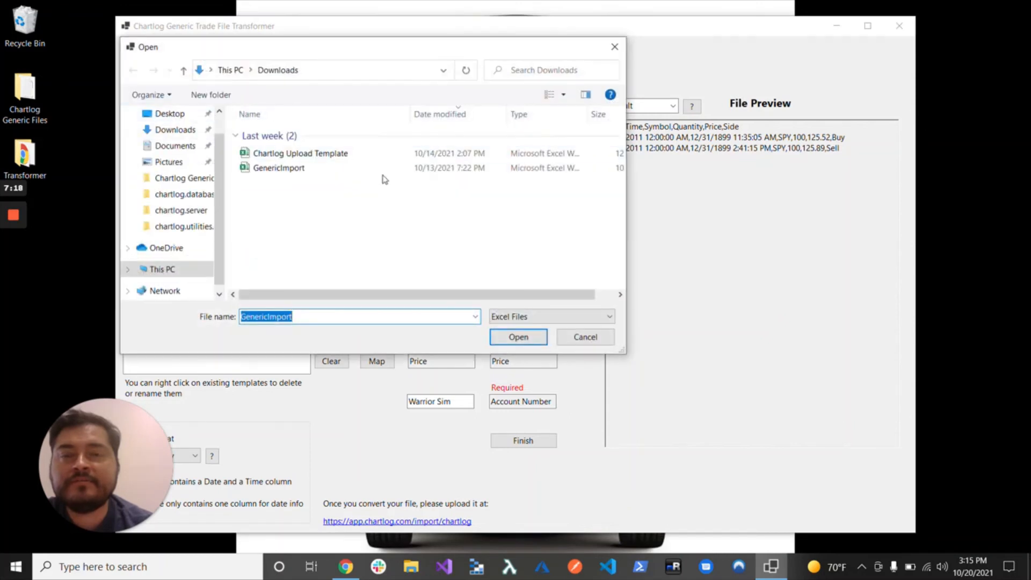
{"action": "left_click", "coordinate": [529, 316]}
{"action": "left_click", "coordinate": [518, 328]}
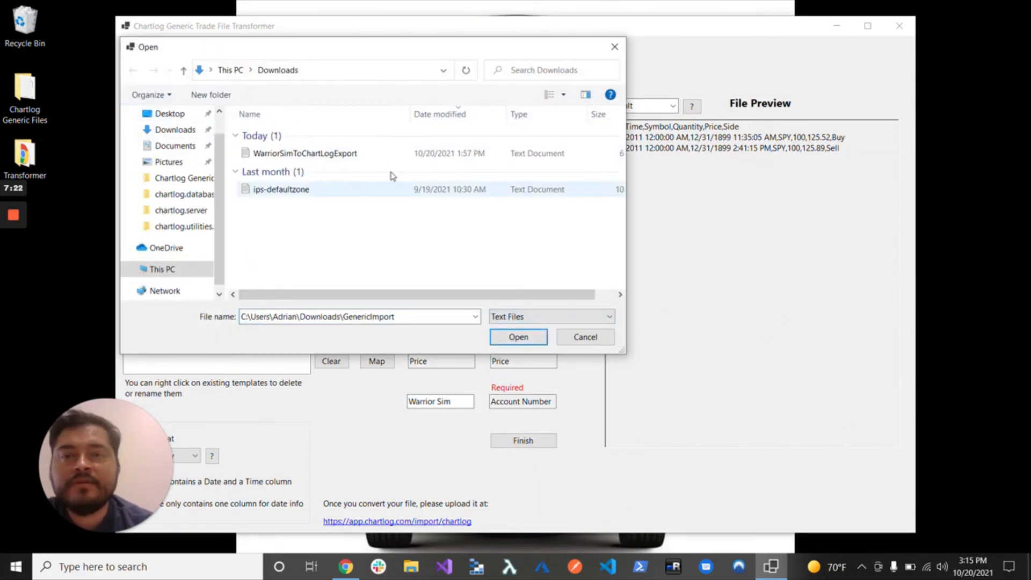
{"action": "left_click", "coordinate": [378, 156]}
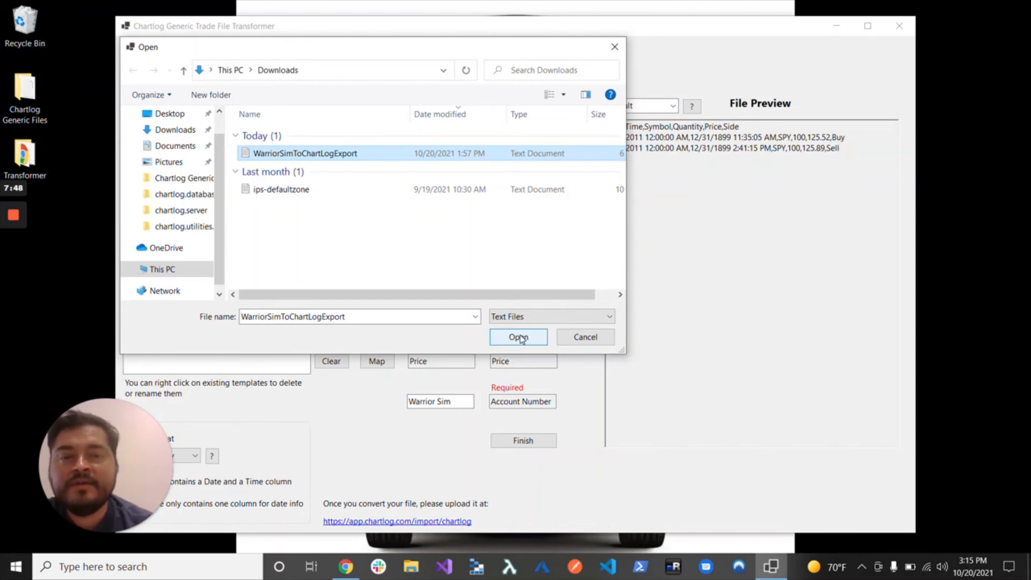
{"action": "left_click", "coordinate": [519, 336]}
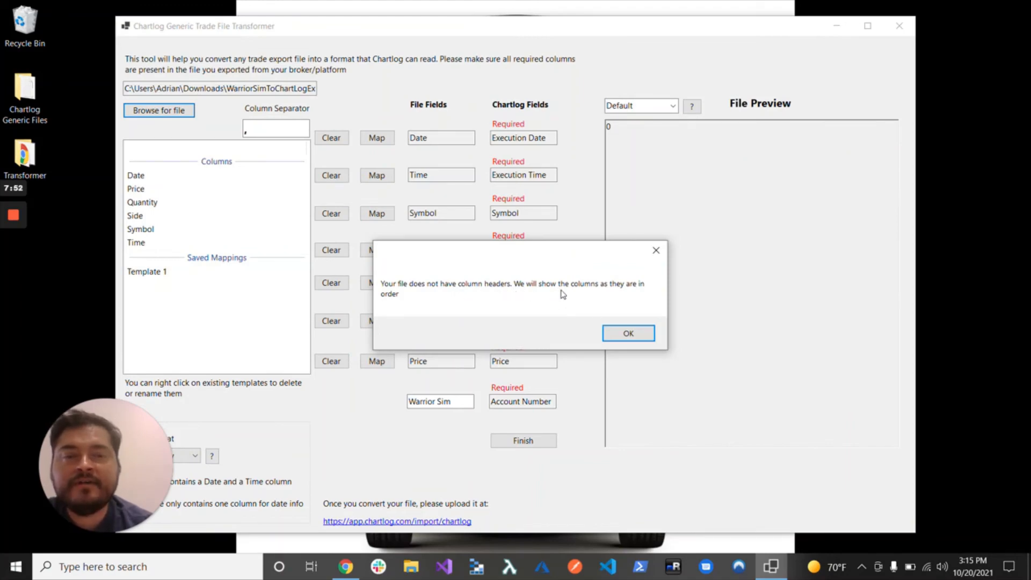
{"action": "left_click", "coordinate": [627, 328]}
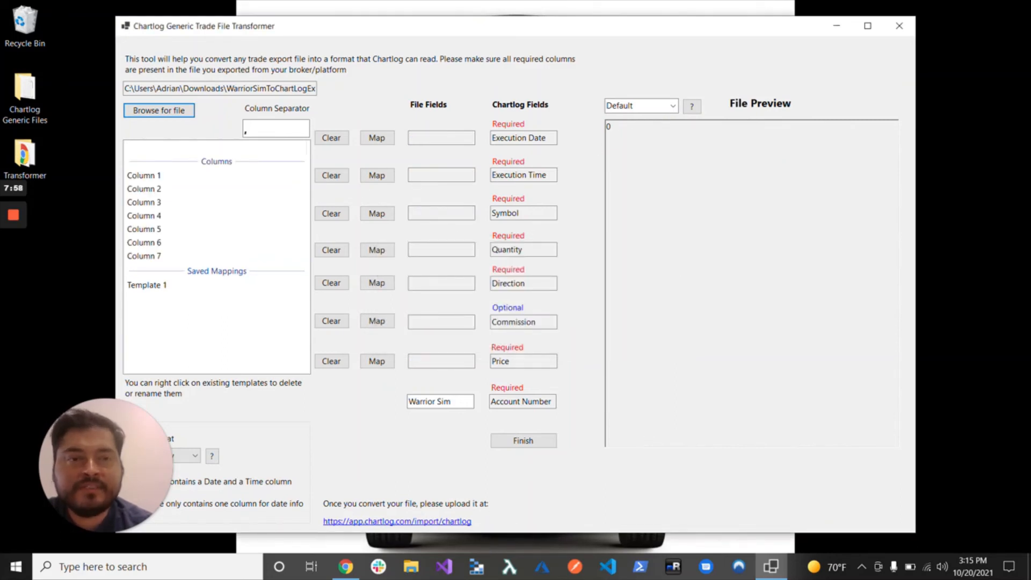
- Set the file's encoding to Unicode and accept the headerless columns in order
{"action": "left_click", "coordinate": [672, 106]}
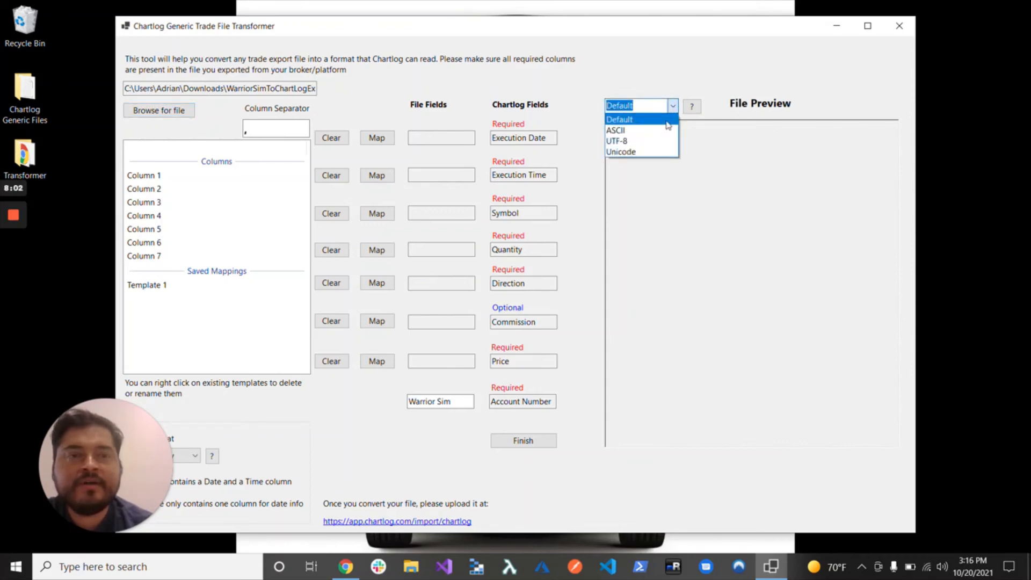
{"action": "left_click", "coordinate": [641, 153]}
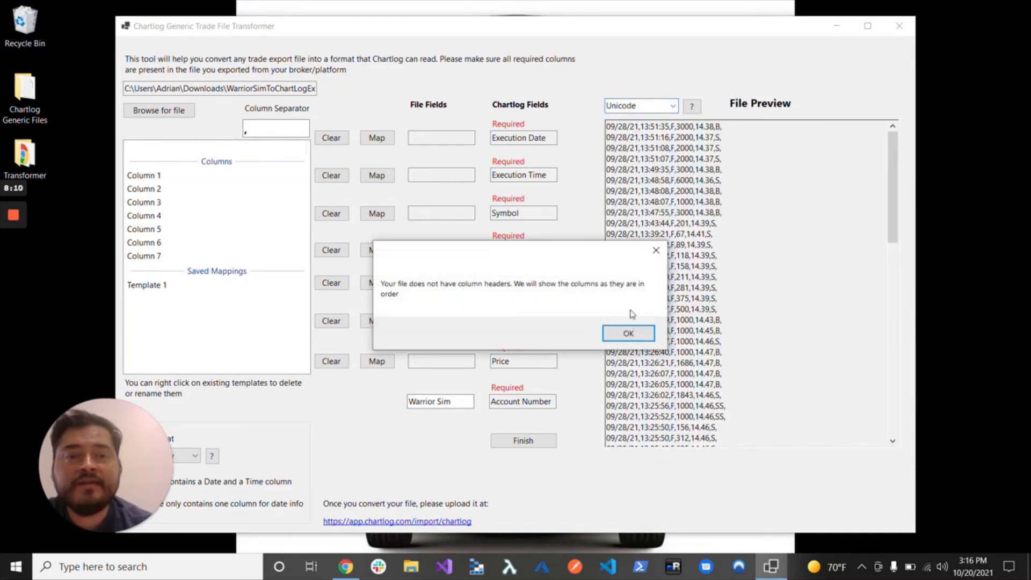
{"action": "left_click", "coordinate": [629, 333]}
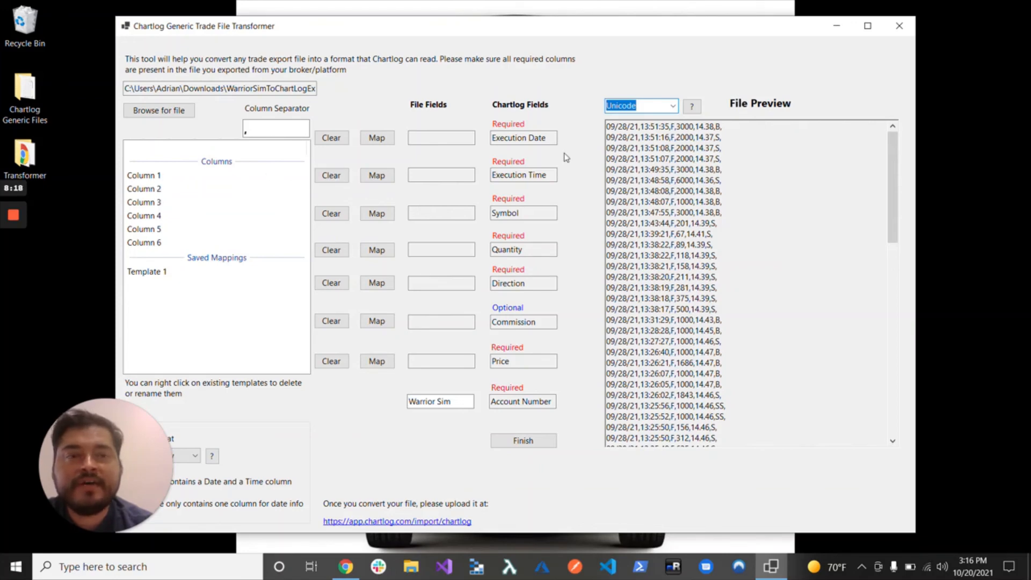
- Map Column 1 to Execution Date, Column 2 to Execution Time and Column 3 to Symbol
{"action": "left_click", "coordinate": [152, 180]}
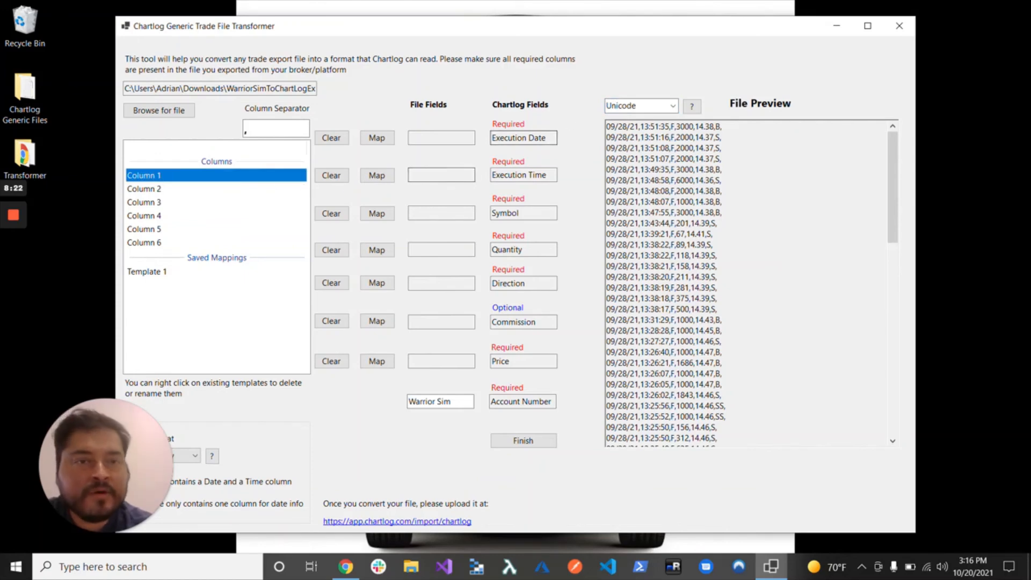
{"action": "left_click", "coordinate": [377, 138]}
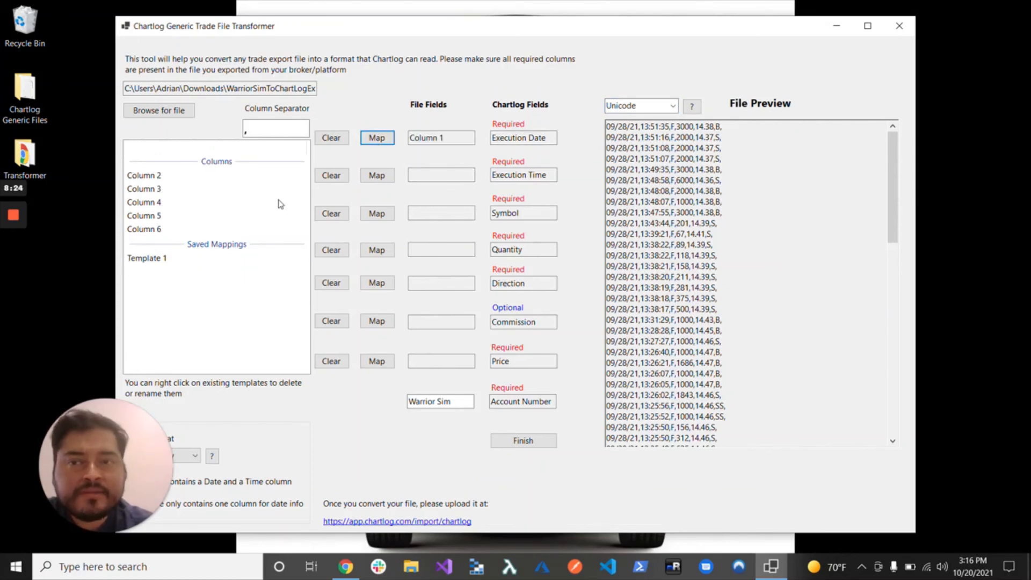
{"action": "left_click", "coordinate": [158, 178]}
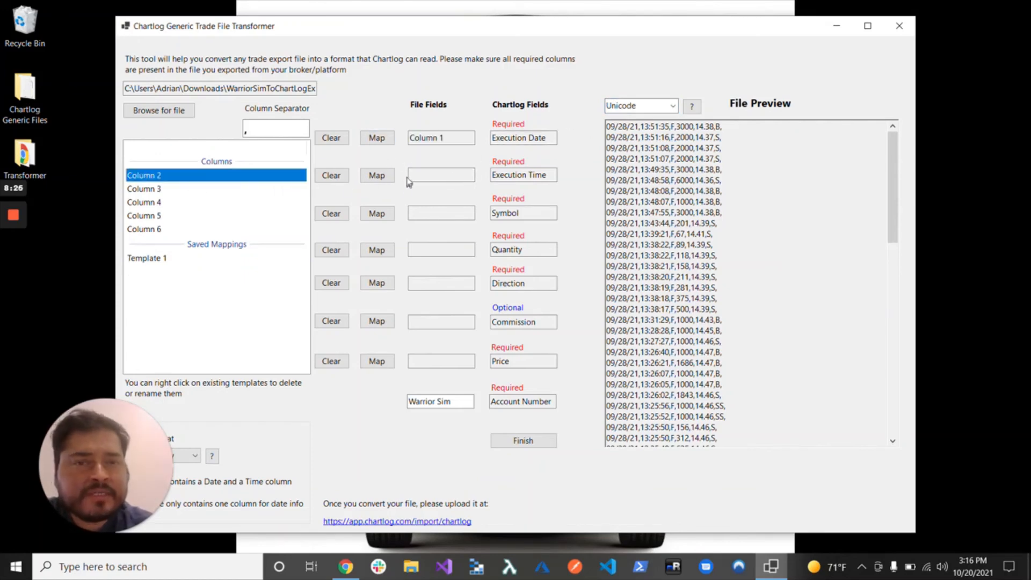
{"action": "left_click", "coordinate": [377, 176]}
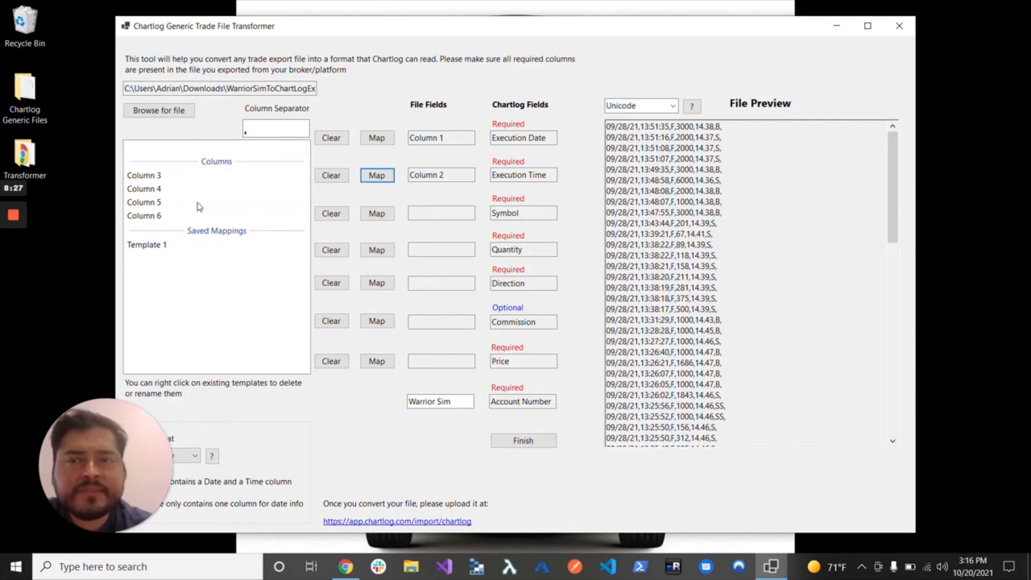
{"action": "left_click", "coordinate": [155, 176]}
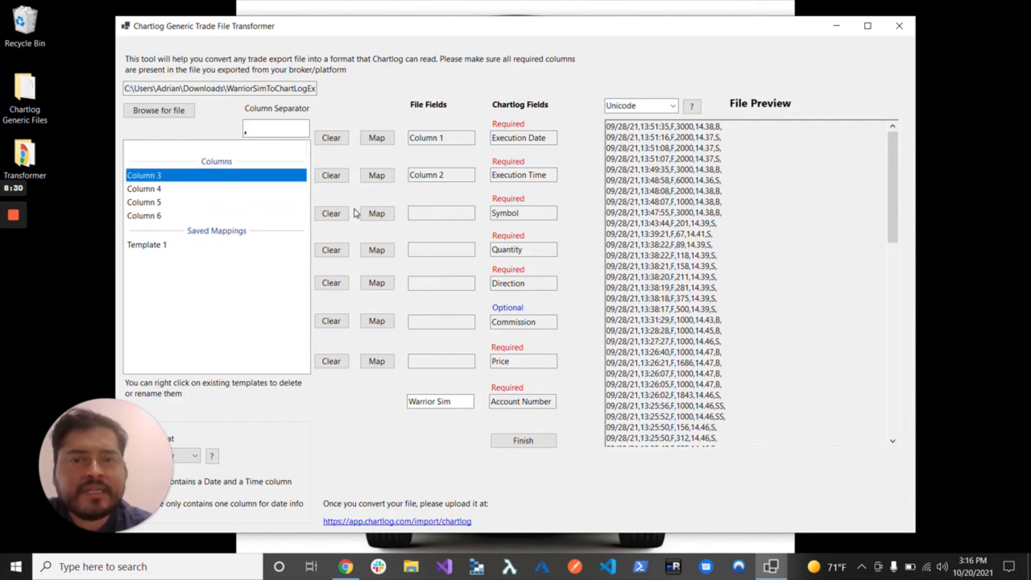
{"action": "left_click", "coordinate": [376, 215]}
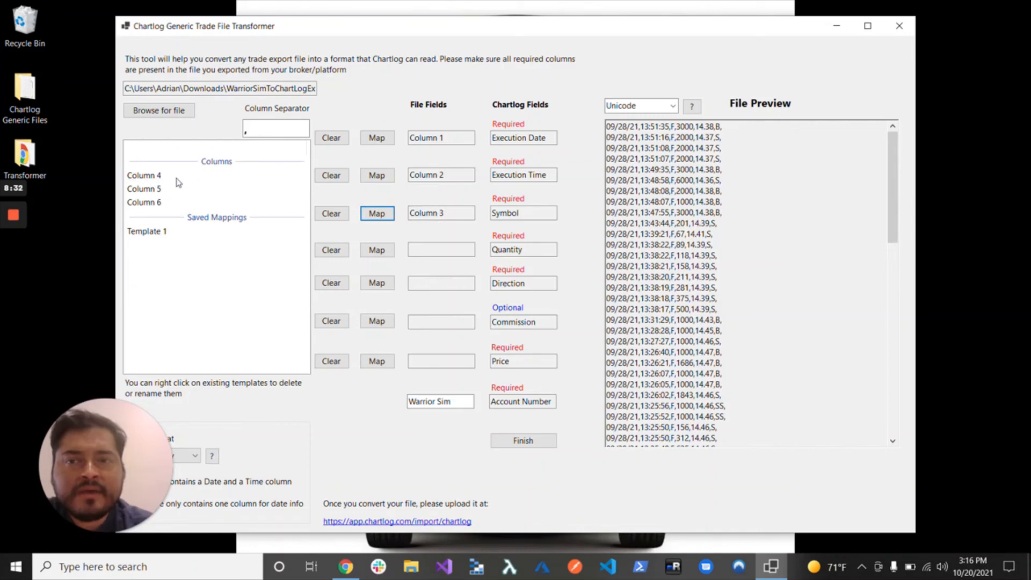
- Map Column 4 to Quantity, Column 5 to Price and Column 6 to Direction
{"action": "left_click", "coordinate": [175, 183]}
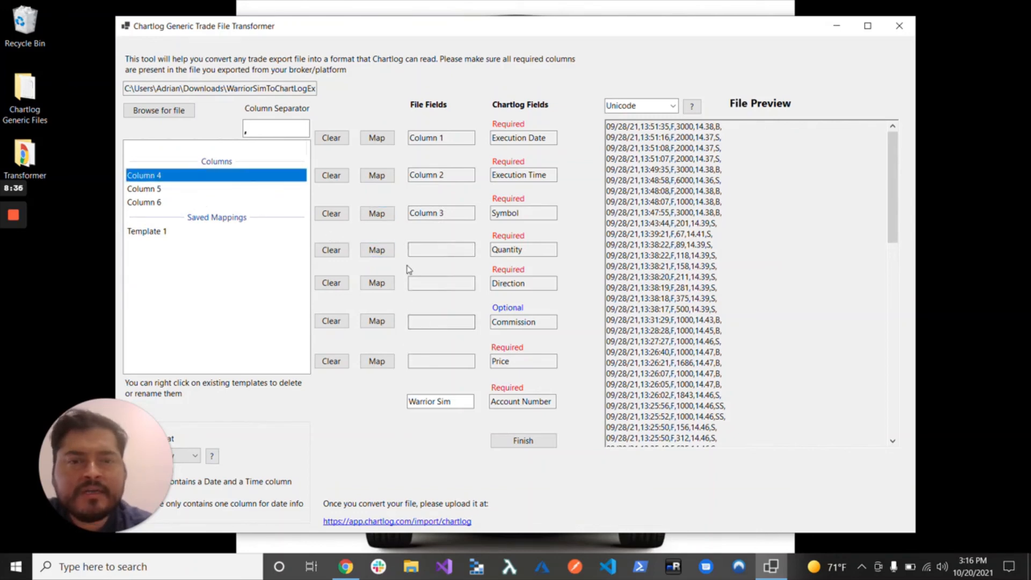
{"action": "left_click", "coordinate": [377, 249]}
{"action": "left_click", "coordinate": [176, 174]}
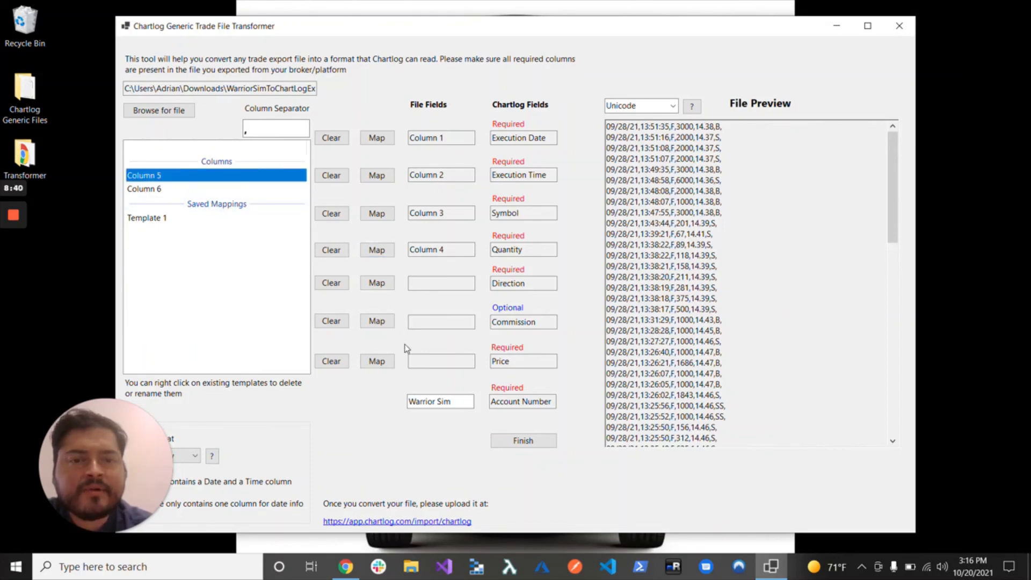
{"action": "left_click", "coordinate": [377, 361]}
{"action": "left_click", "coordinate": [148, 176]}
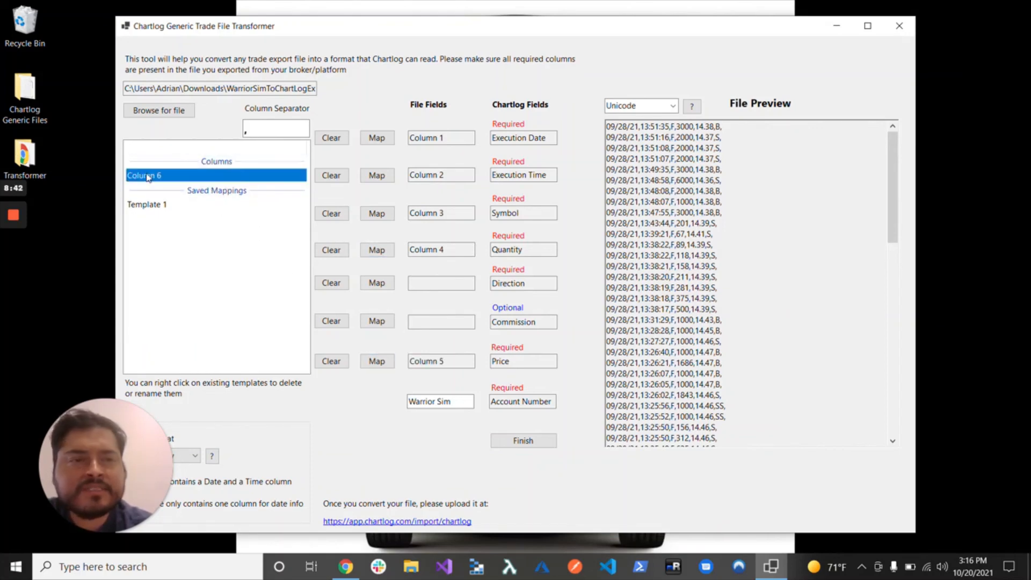
{"action": "left_click", "coordinate": [377, 284]}
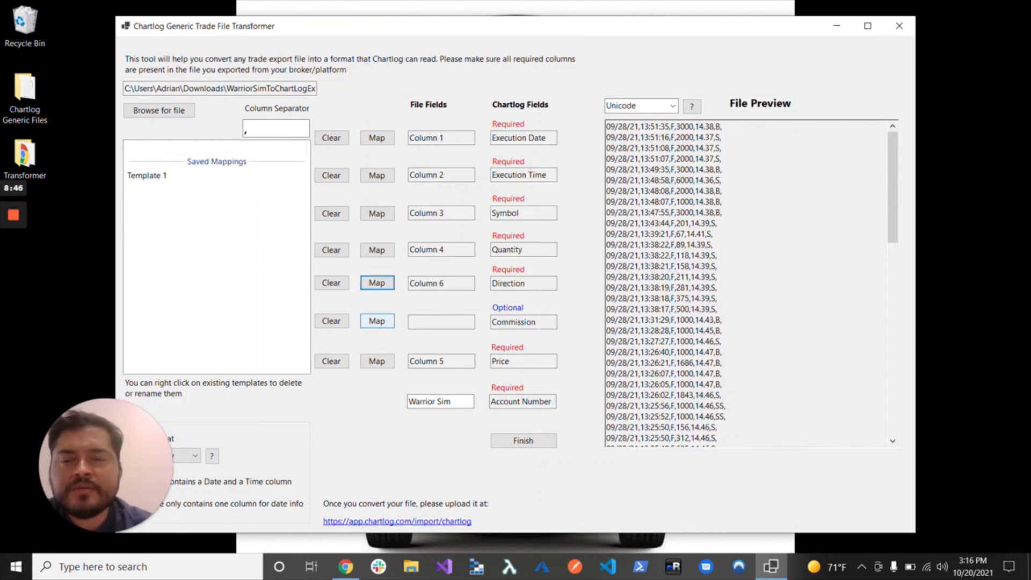
- Finish the column mapping so it is saved, and try to convert the file with Template 2
{"action": "left_click", "coordinate": [540, 441]}
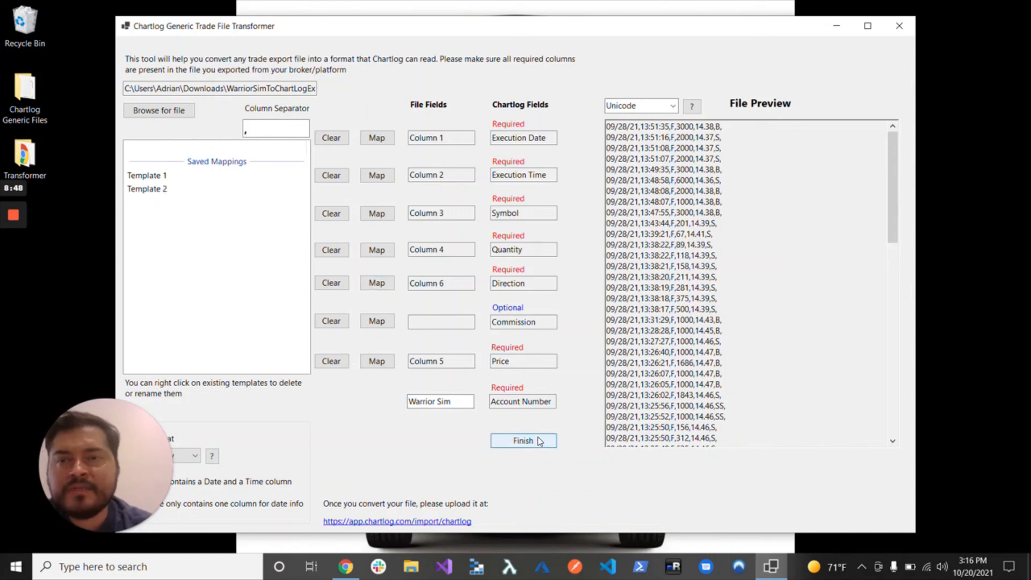
{"action": "left_click", "coordinate": [165, 190]}
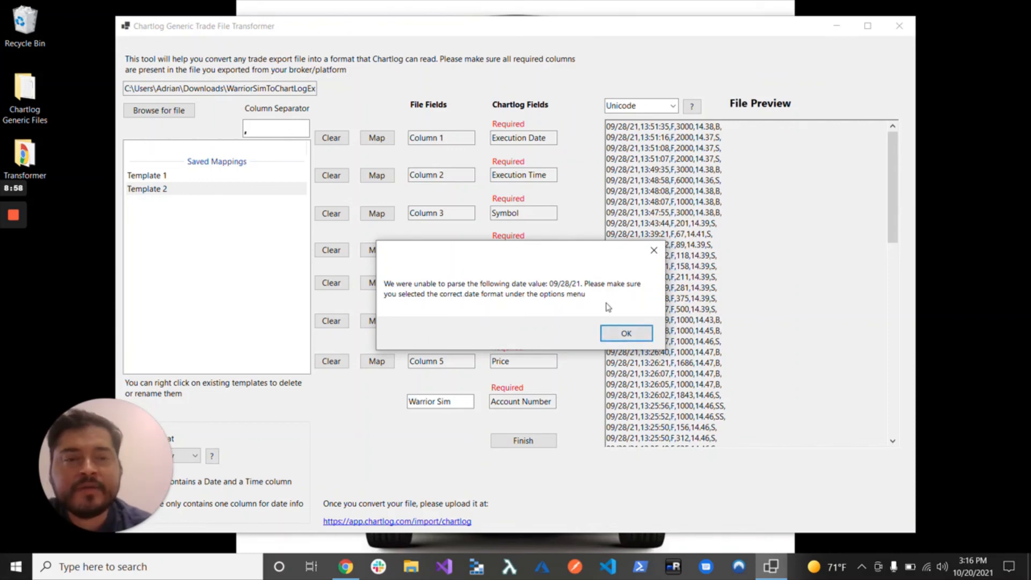
{"action": "left_click", "coordinate": [626, 334]}
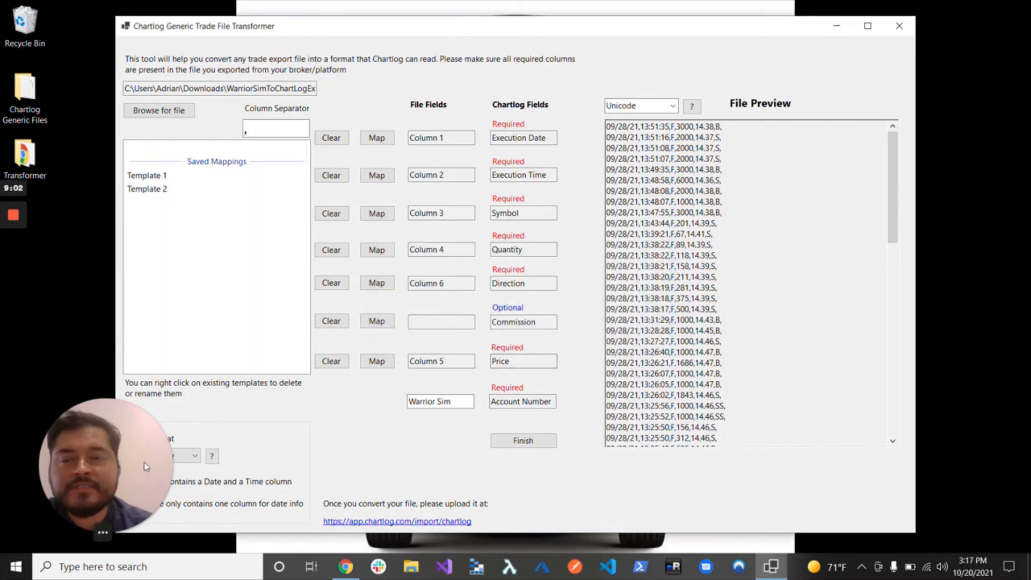
- Set the date format to mm/dd/yy and convert the file with the saved mapping Template 2
{"action": "left_click_drag", "start_coordinate": [96, 430], "coordinate": [73, 184]}
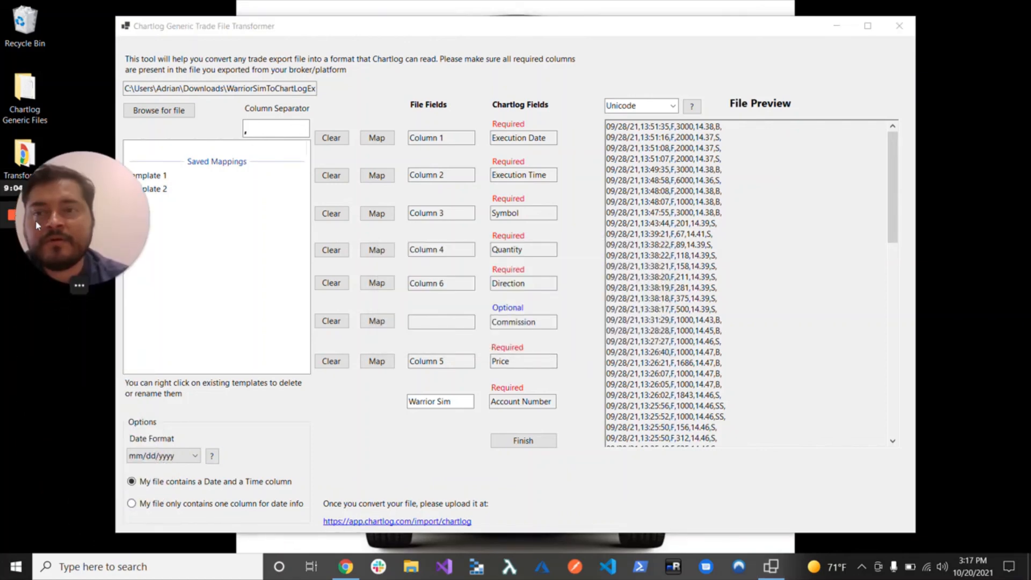
{"action": "left_click_drag", "start_coordinate": [395, 21], "coordinate": [434, 24]}
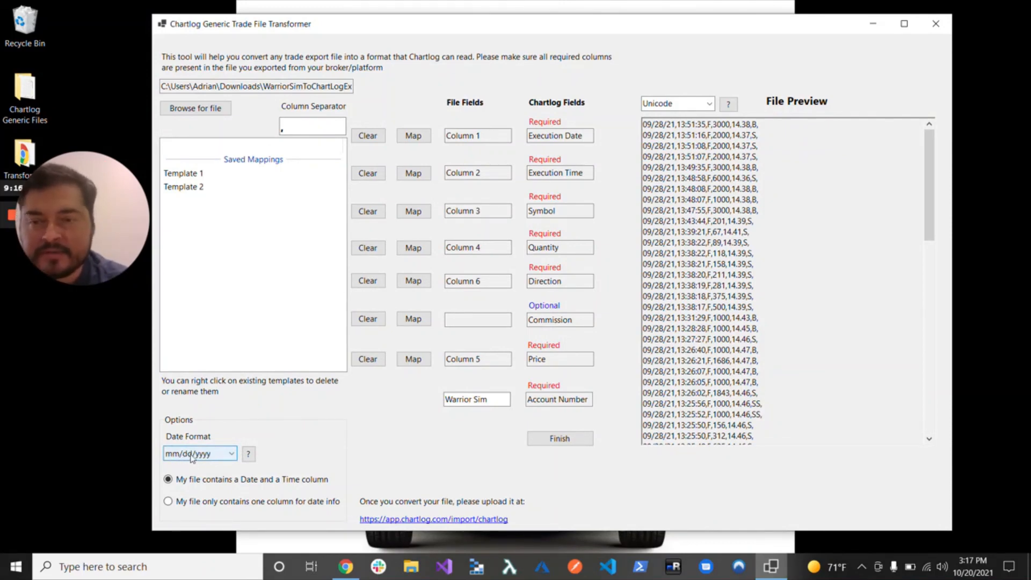
{"action": "left_click", "coordinate": [218, 456]}
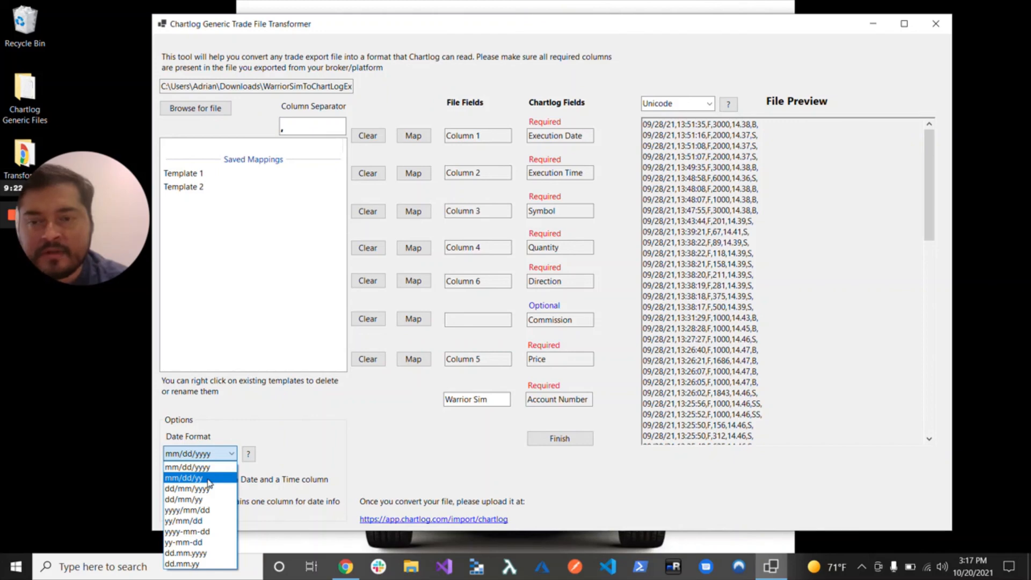
{"action": "left_click", "coordinate": [209, 478]}
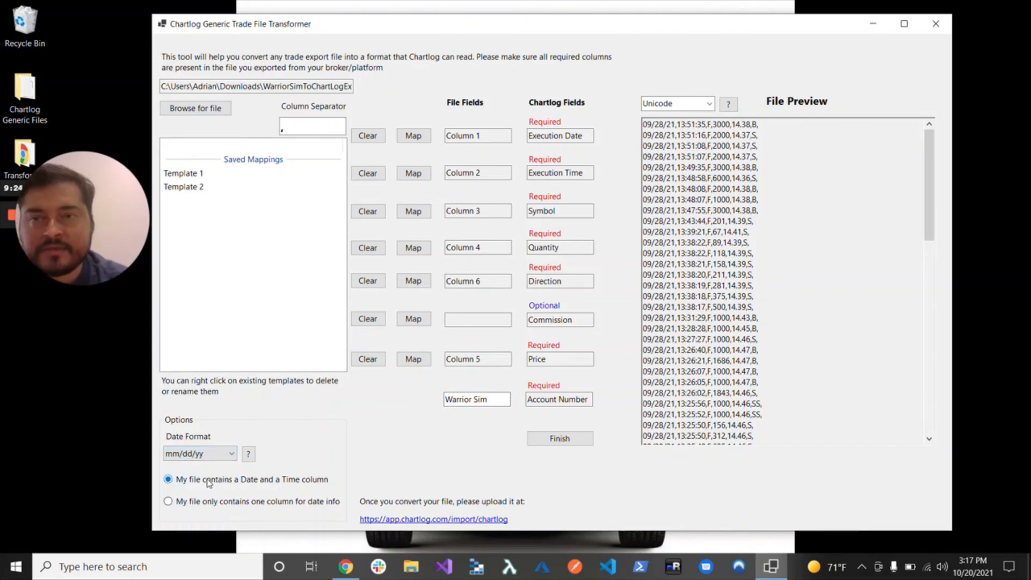
{"action": "left_click", "coordinate": [199, 188]}
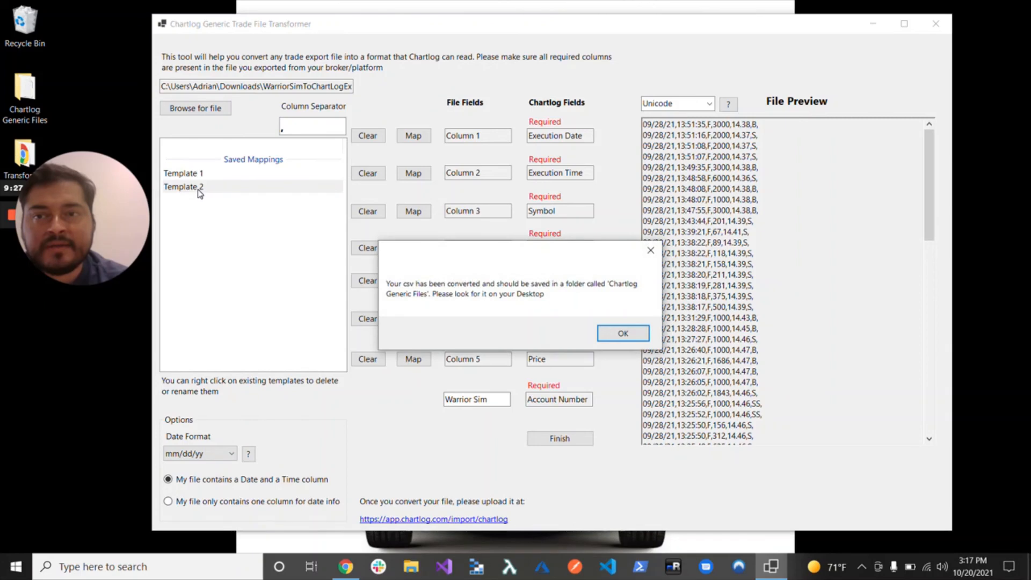
{"action": "left_click", "coordinate": [623, 333]}
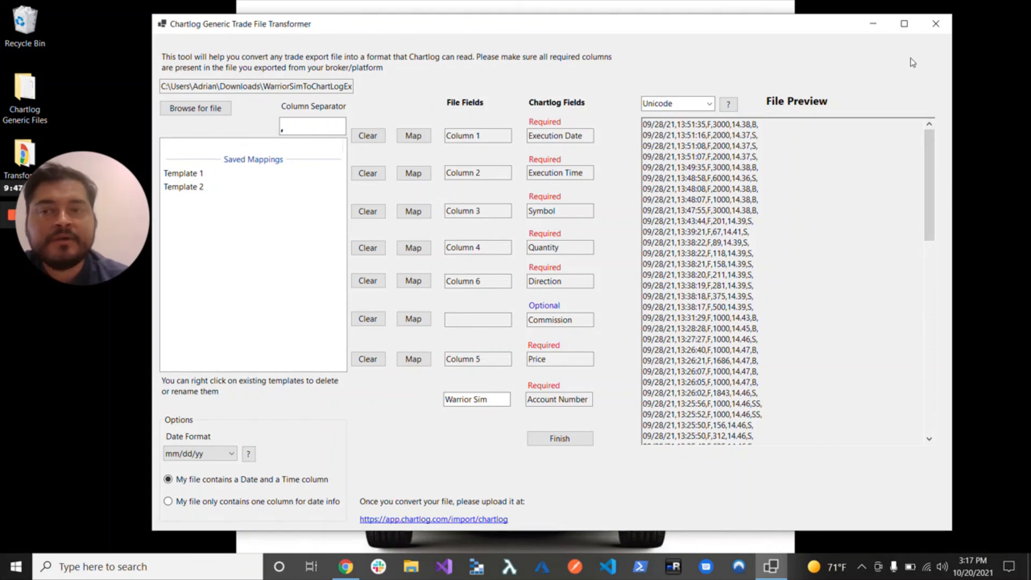
{"action": "mouse_move", "coordinate": [69, 252]}
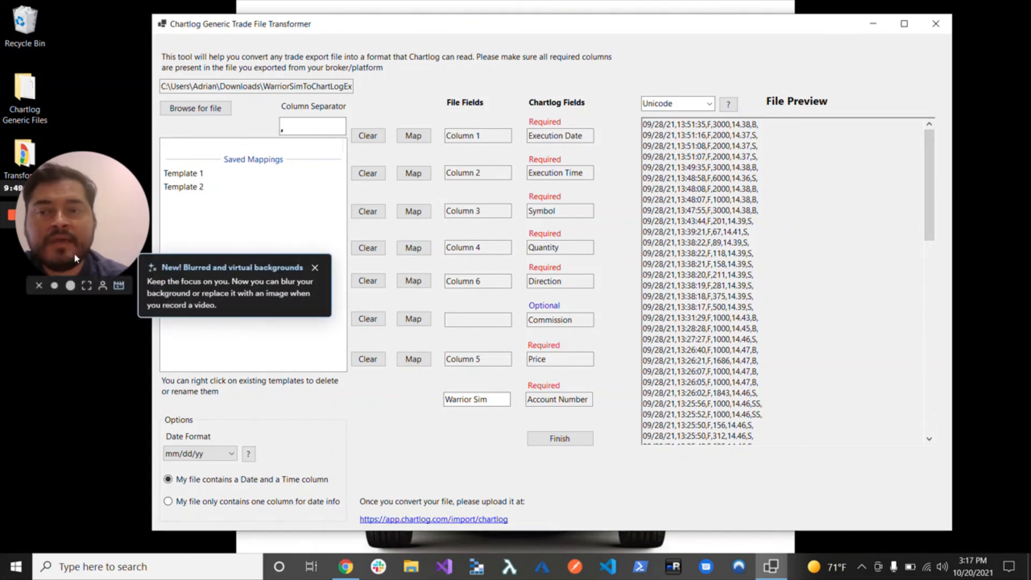